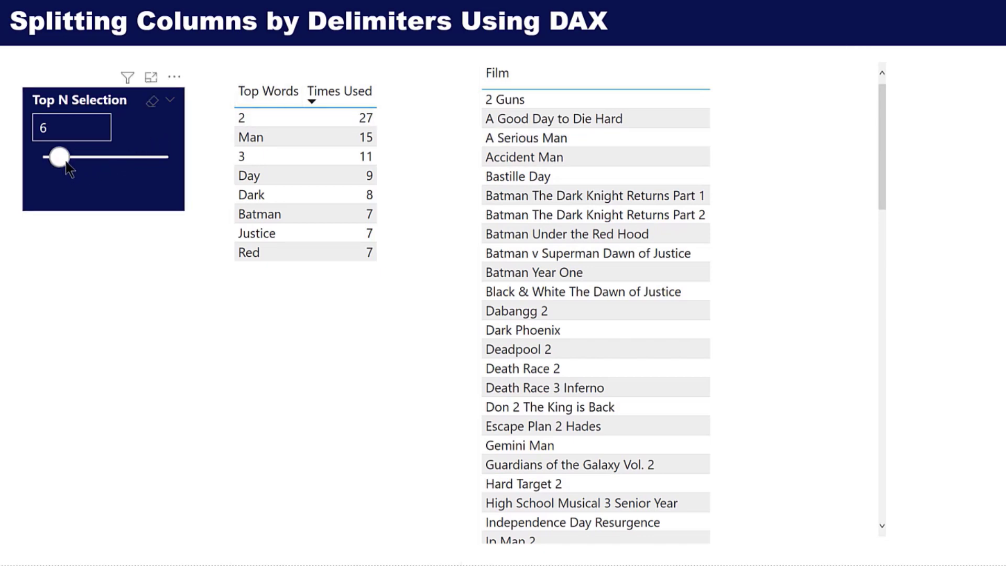
Move the Top N Selection slider through 7, 12, 27 and 11, then settle it at 5
drag(64, 162, 70, 162)
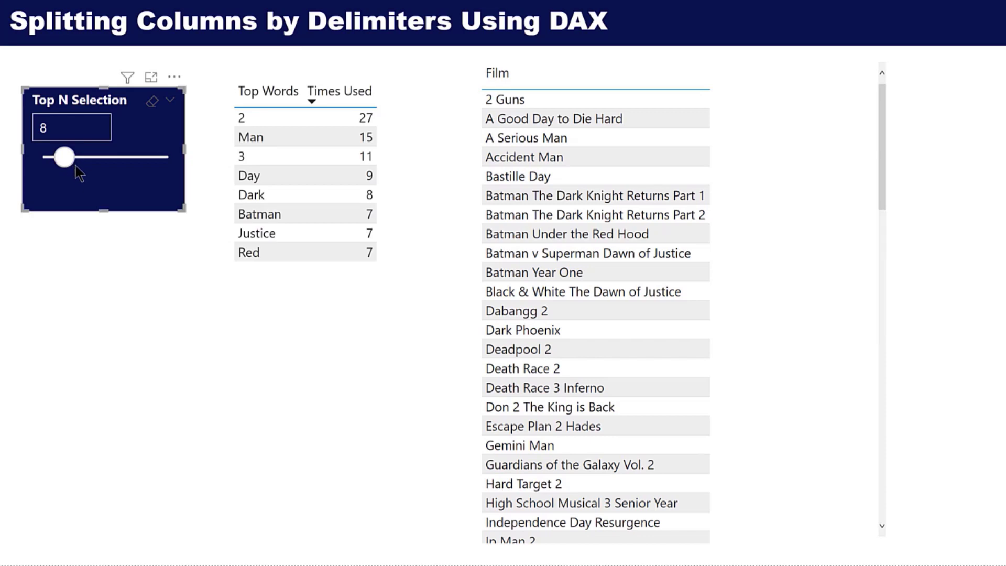
click(75, 166)
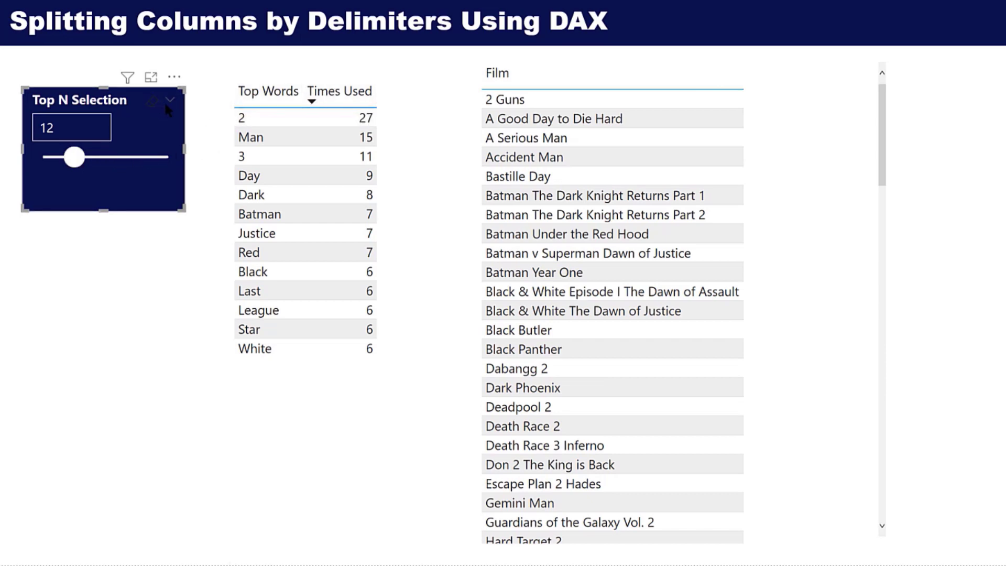
drag(112, 161, 100, 165)
click(99, 163)
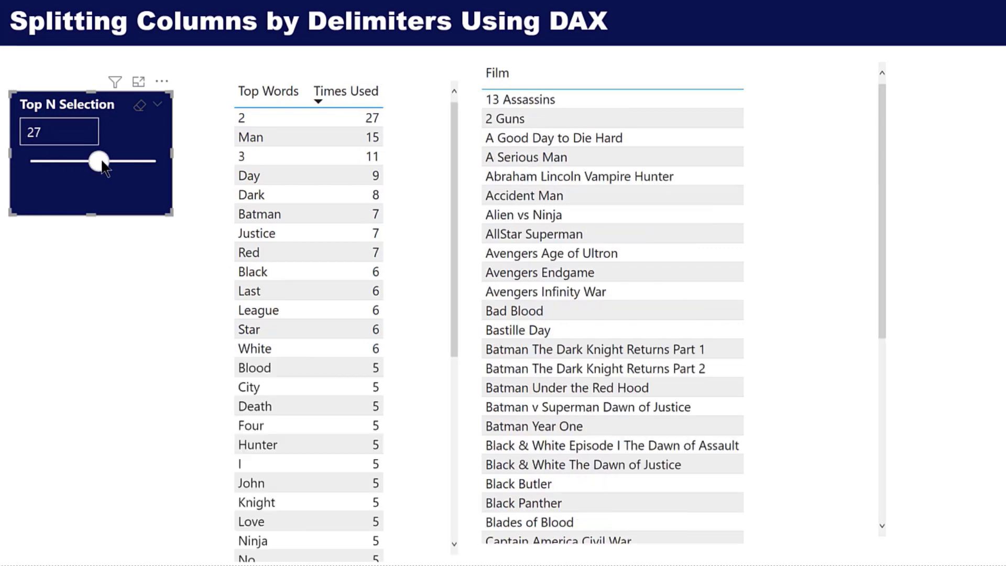
click(56, 163)
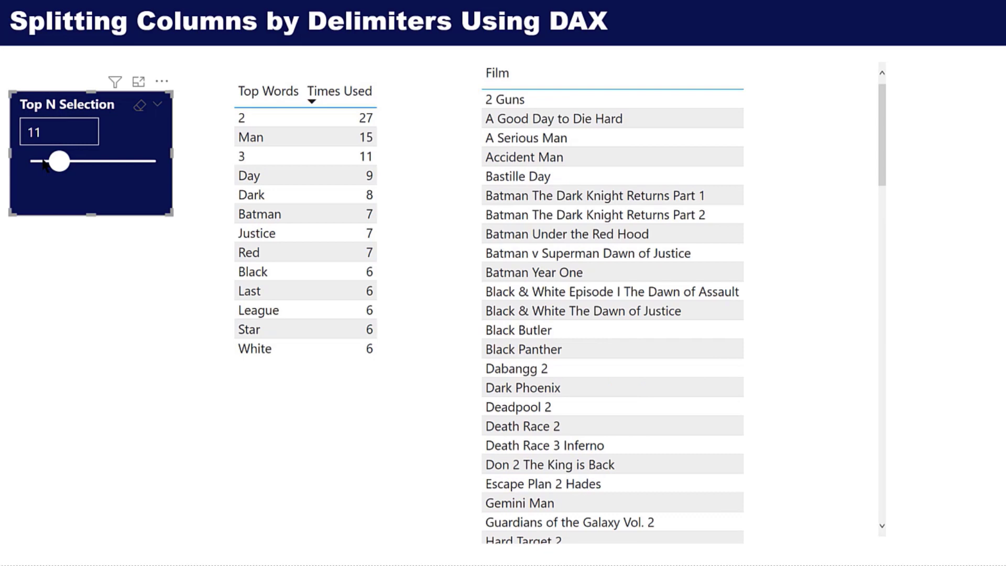
drag(60, 163, 45, 163)
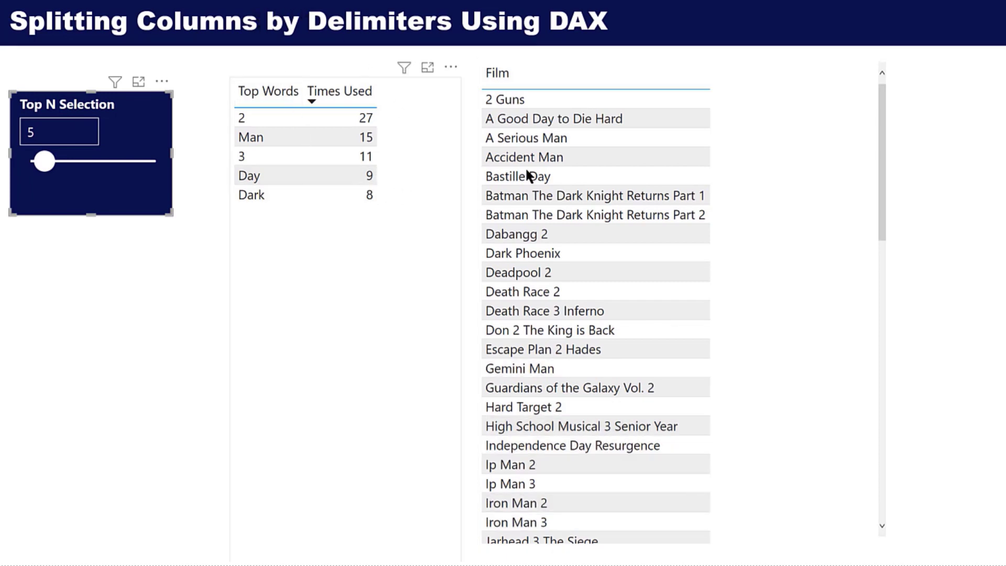
Select the Film list visual and show the filters and slicers affecting it
click(788, 132)
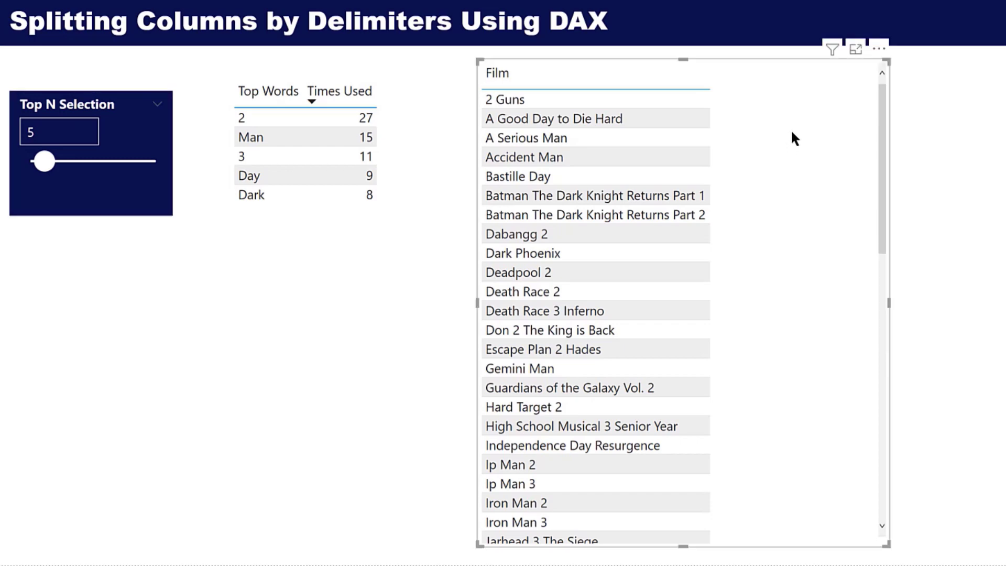
click(903, 158)
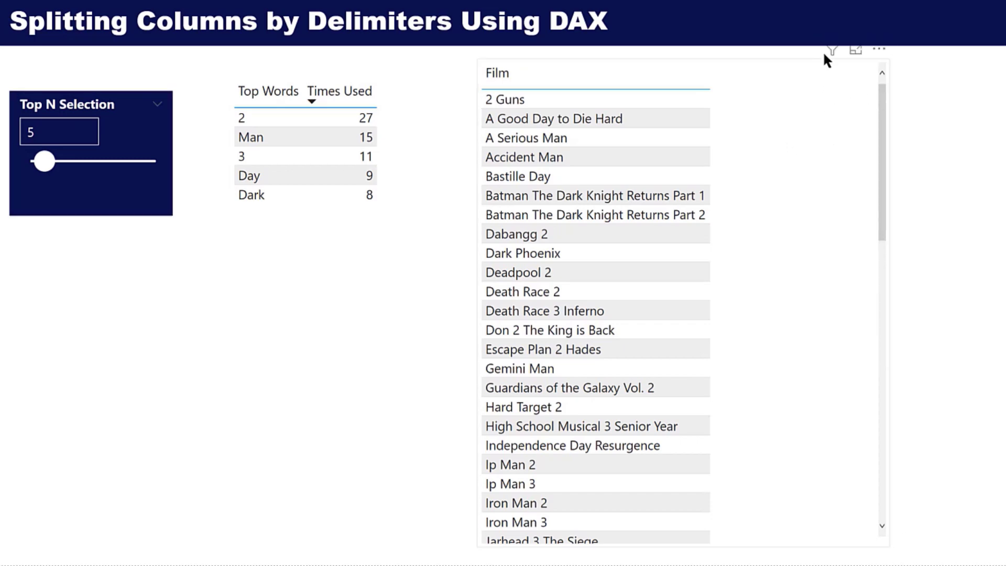
mouse_move(832, 50)
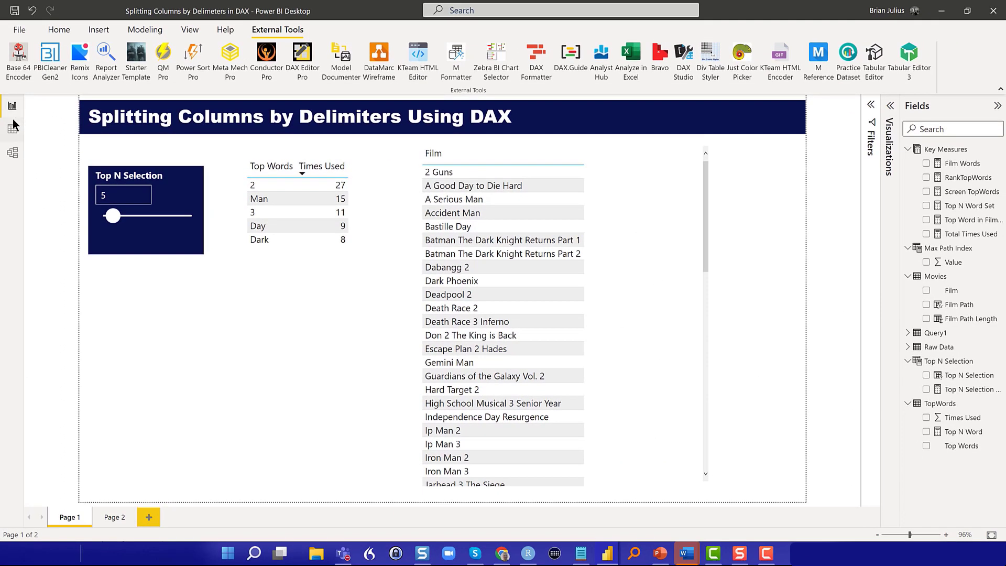
click(13, 125)
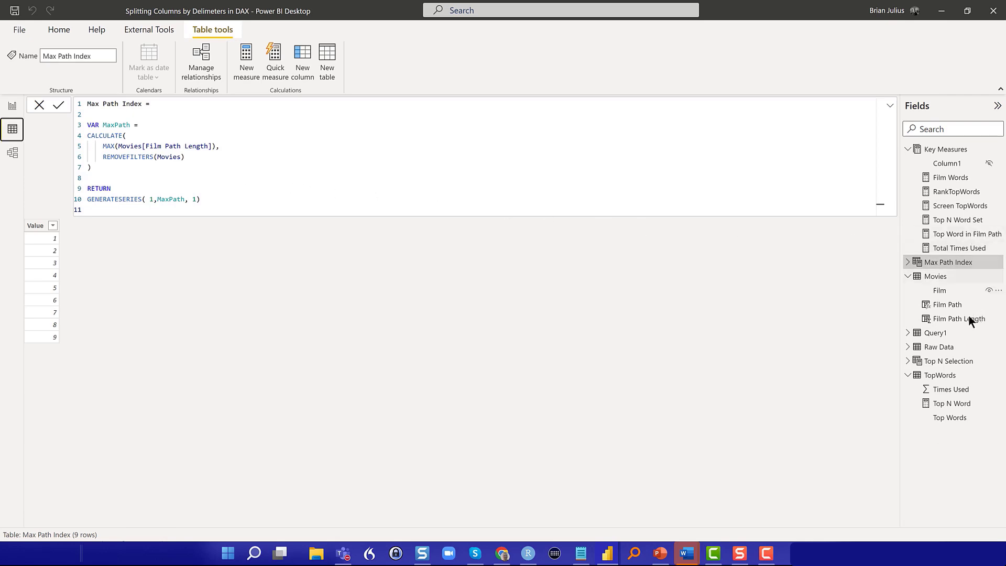
click(956, 289)
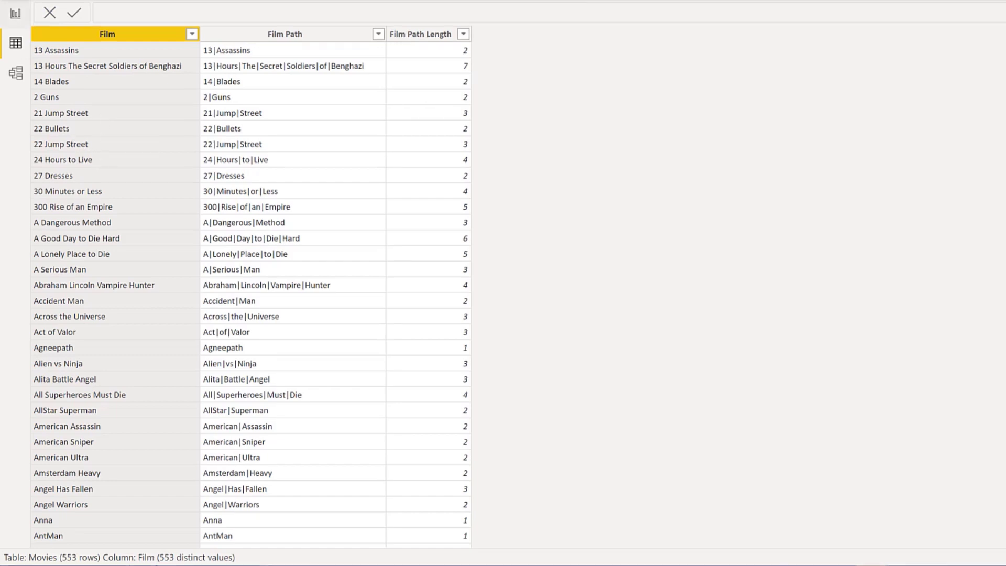
click(16, 13)
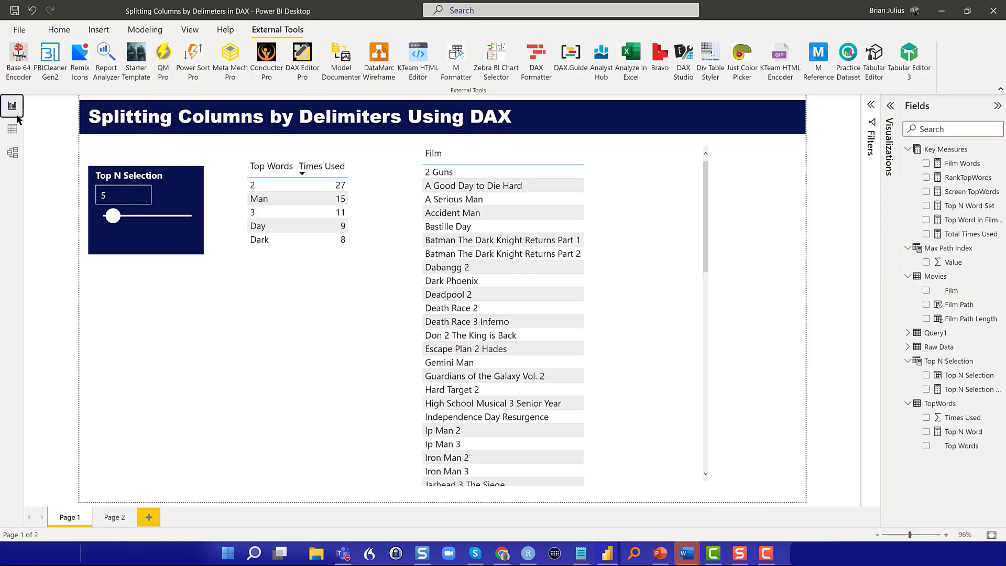
Switch to the General Approach report page (Page 2) with the Venn diagram
click(121, 511)
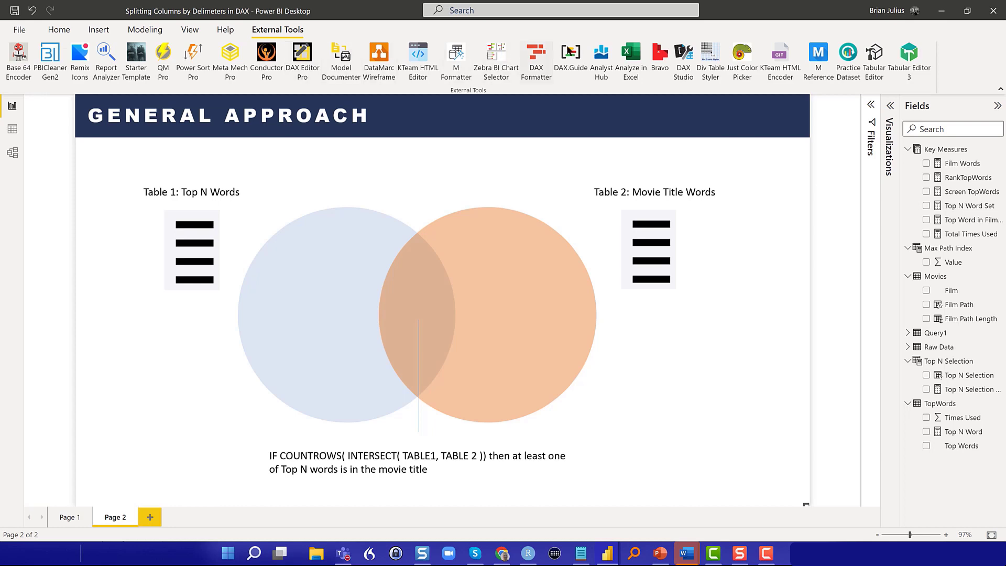
Open the DAX Guide function reference in a browser
click(569, 59)
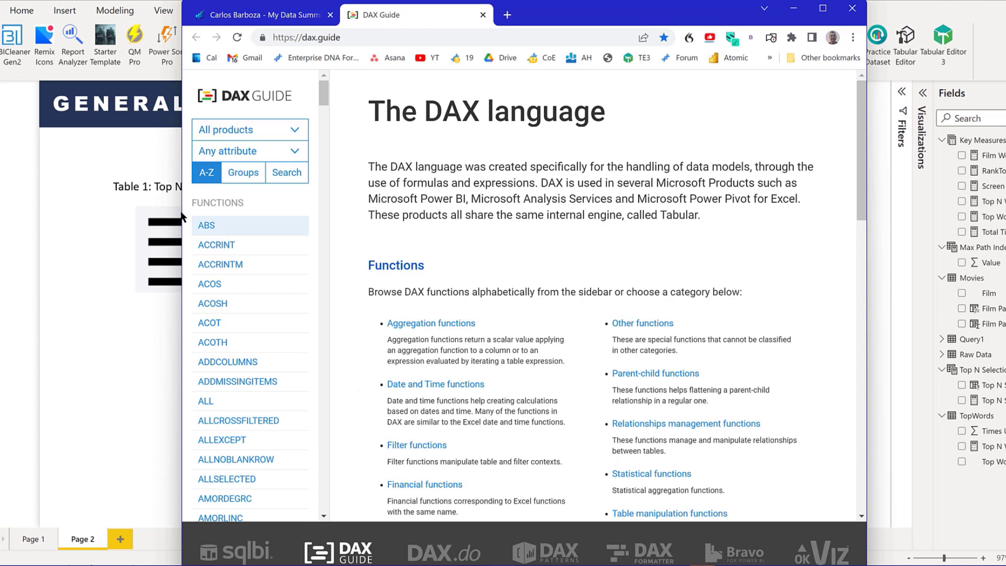
Browse DAX Guide's function groups past Text to the Parent-child category listing PATHITEM and PATHLENGTH
click(253, 175)
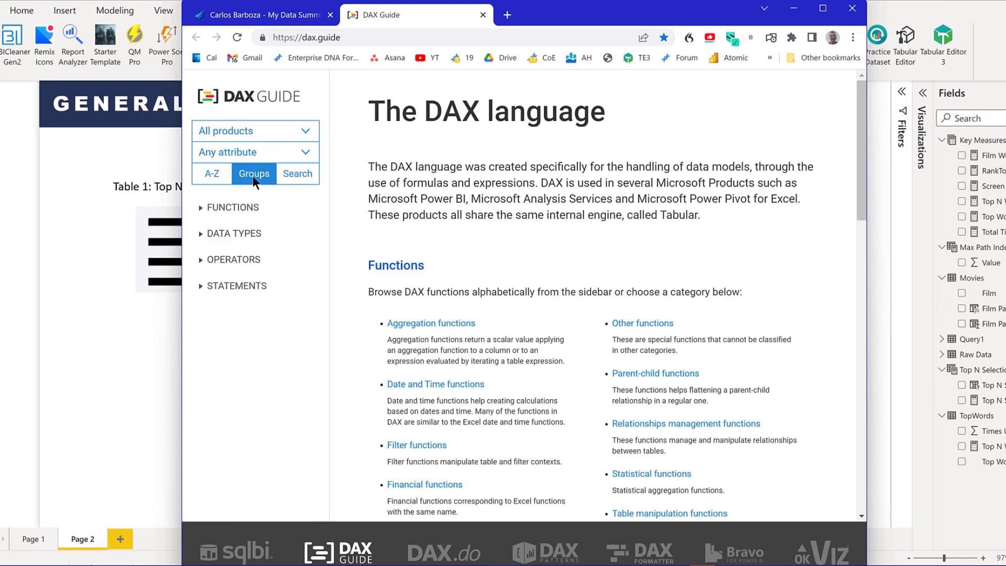
click(201, 207)
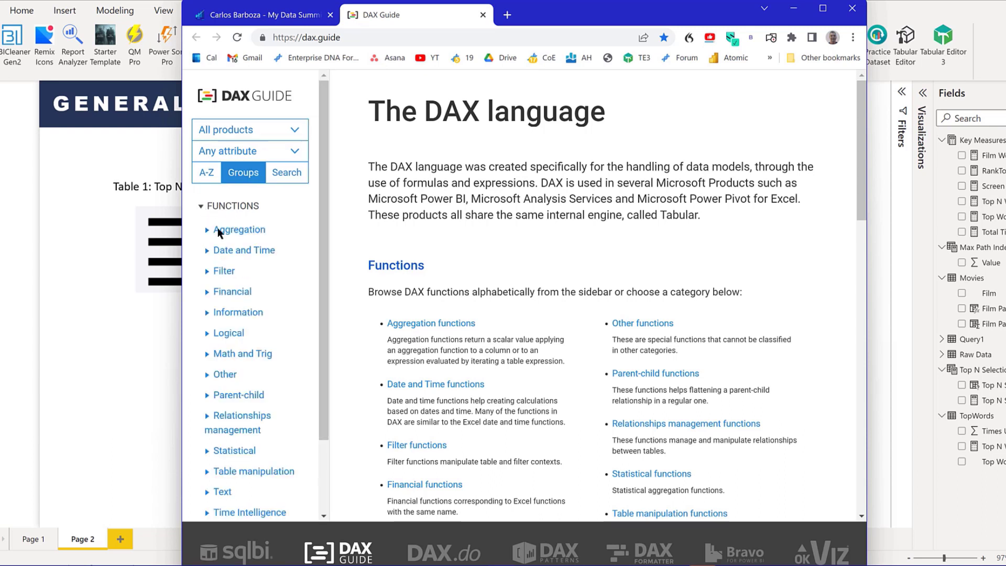
scroll(271, 309, down, 2)
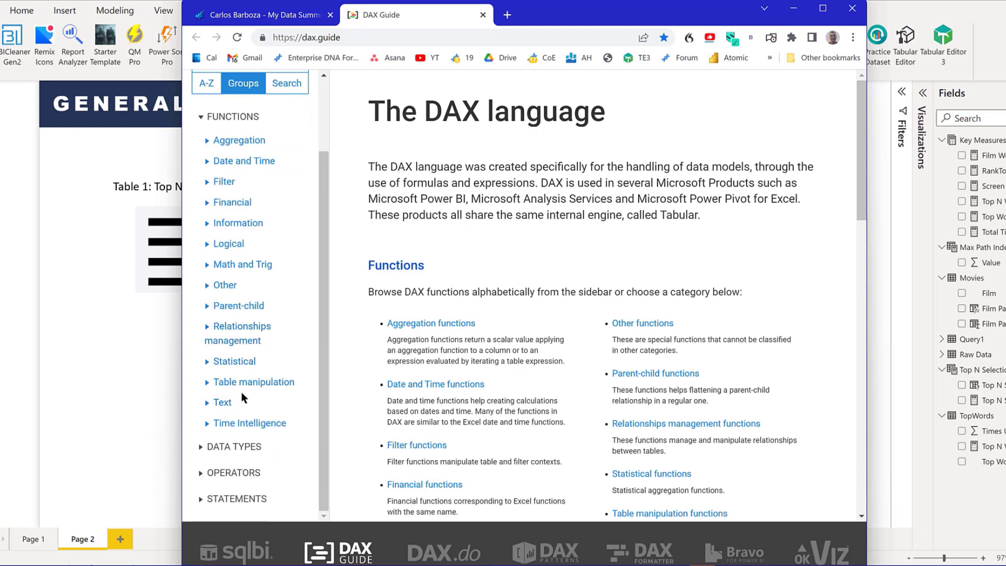
click(225, 399)
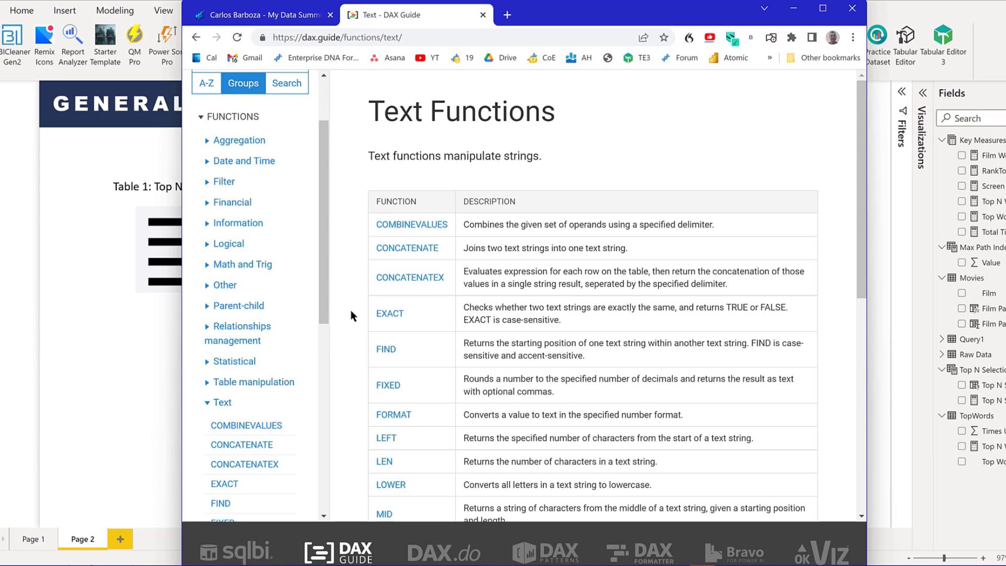
scroll(561, 177, down, 4)
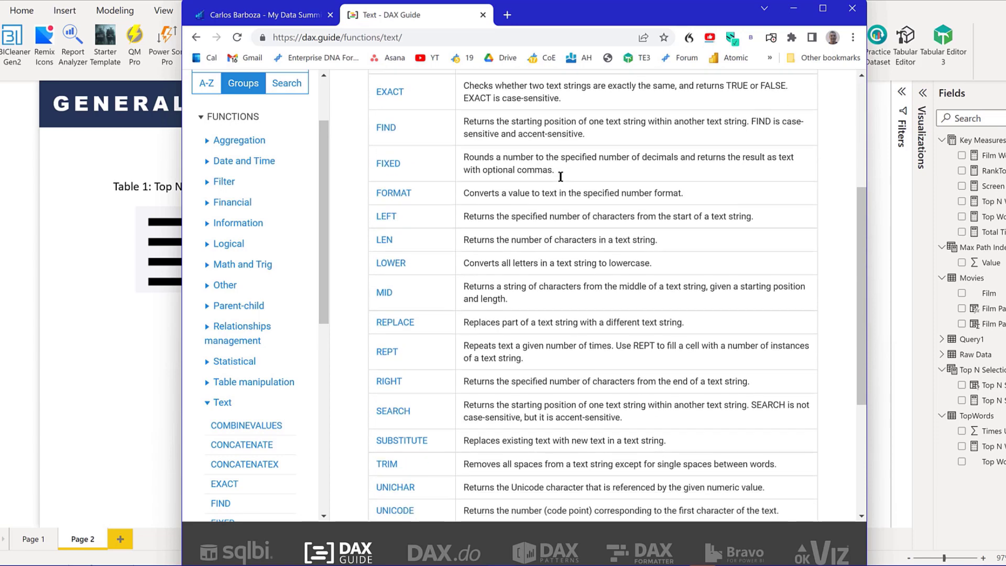
scroll(561, 176, down, 2)
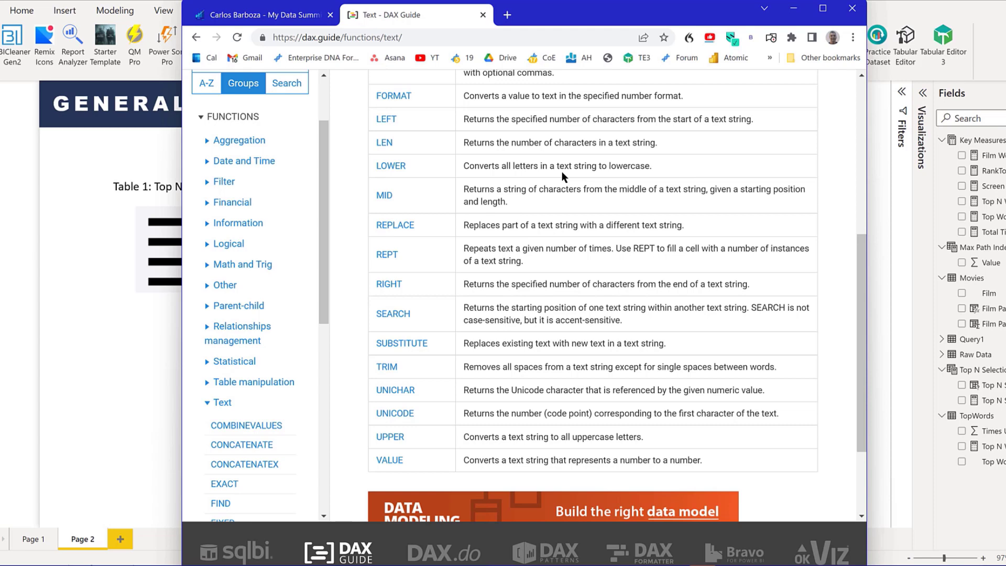
scroll(545, 171, down, 1)
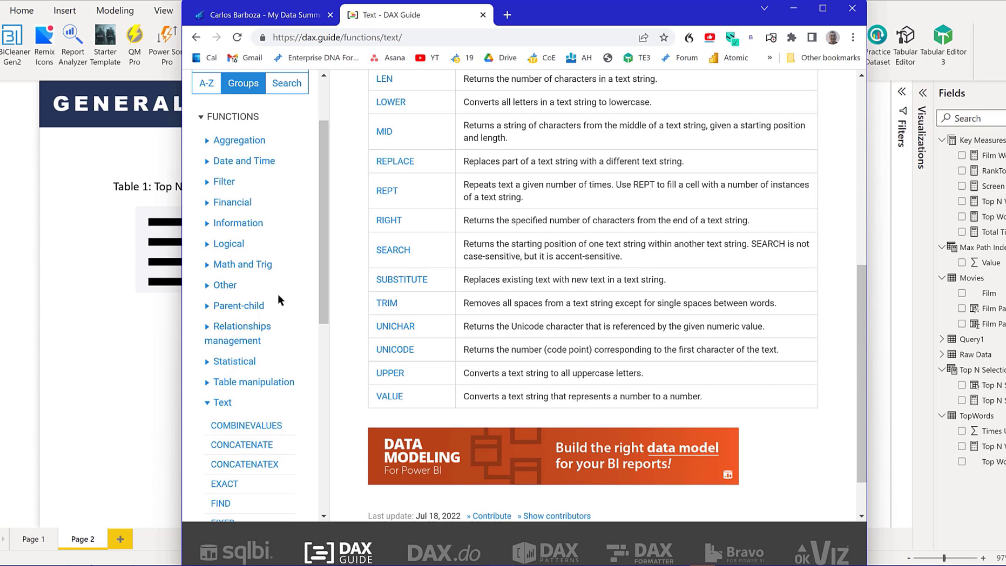
click(258, 306)
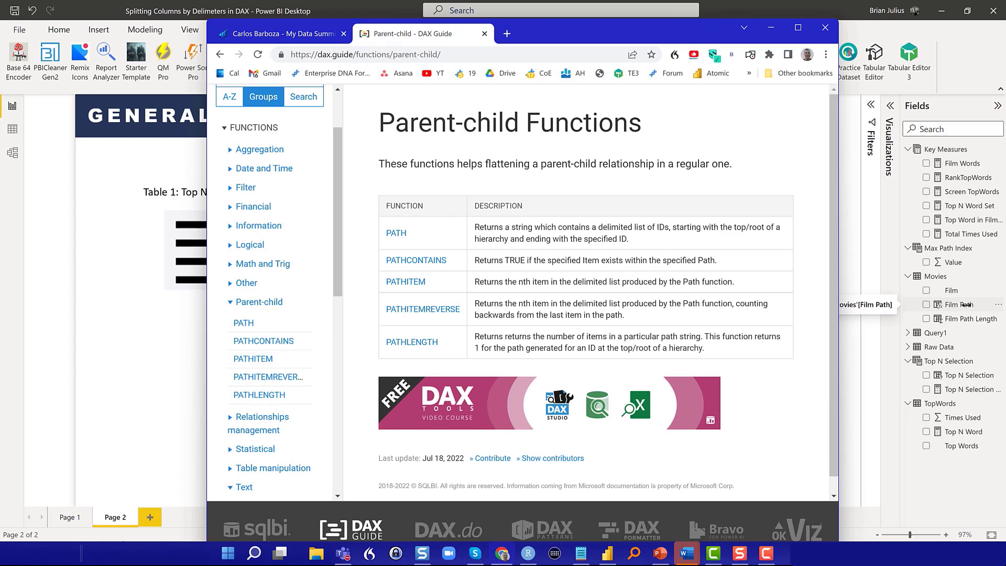
Show the Movies table's Film Path formula TRIM(SUBSTITUTE(Movies[Film], " ", "|")) in Data view
click(965, 305)
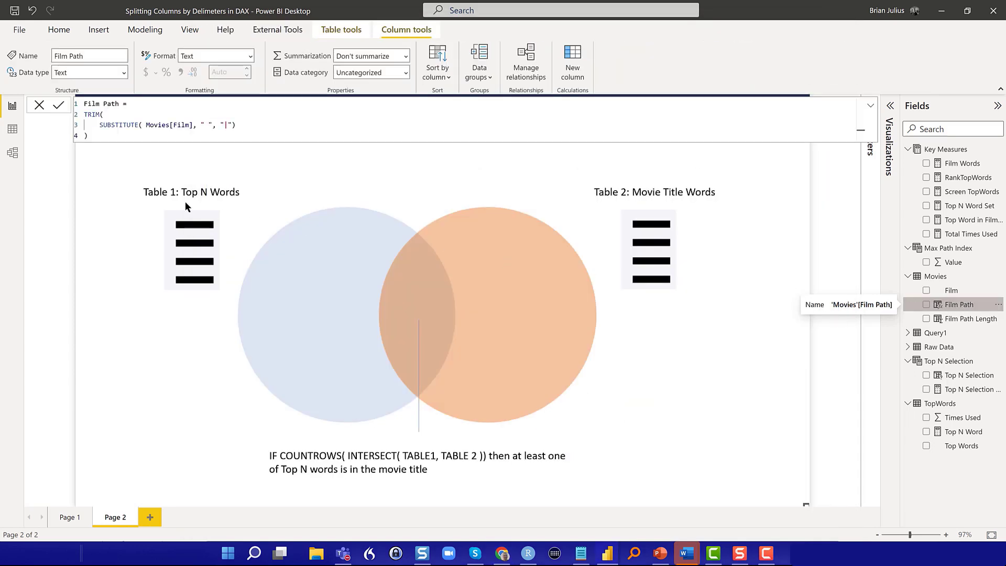
click(14, 130)
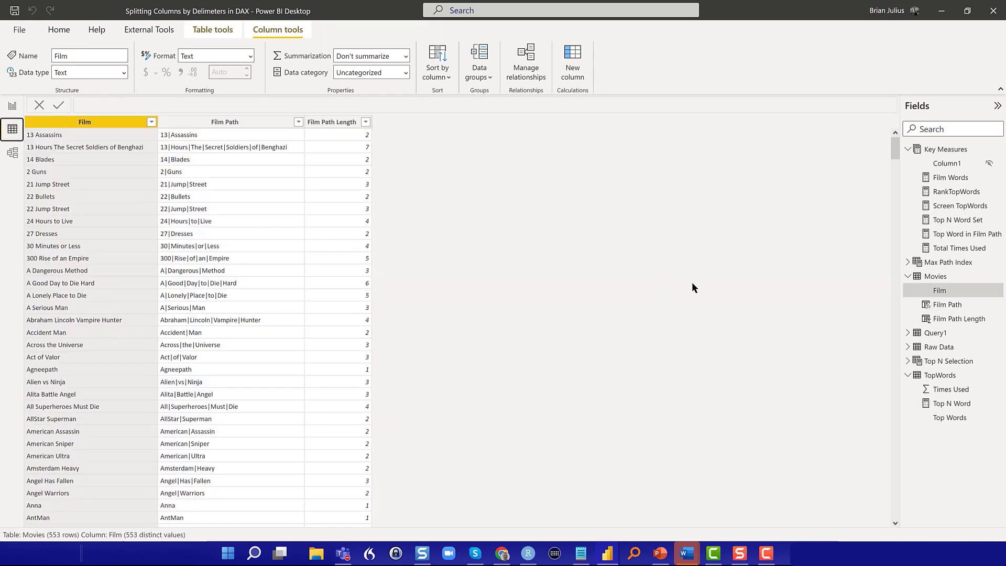
click(950, 308)
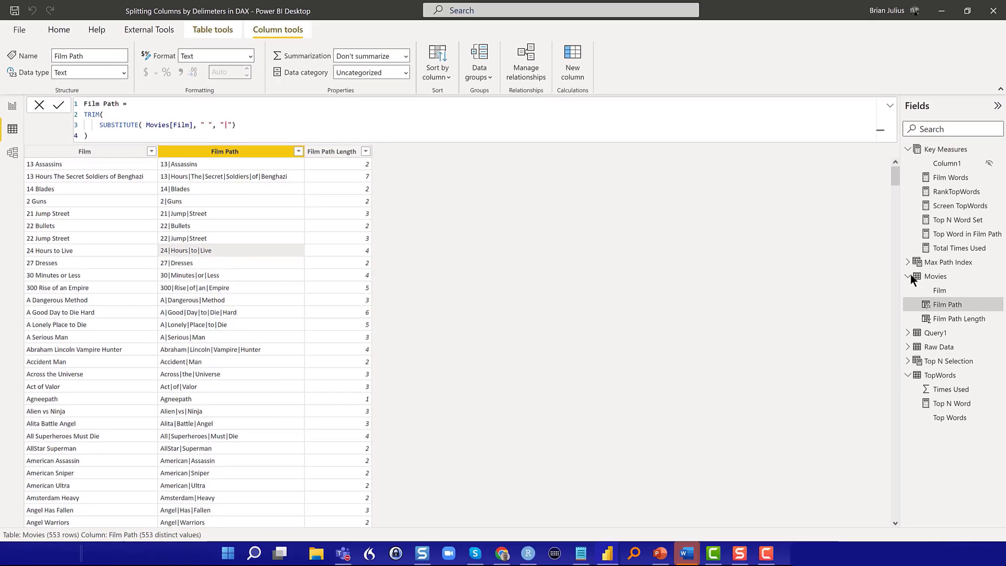
Display the Film Path Length formula PATHLENGTH(Movies[Film Path]), e.g. 7 words for 13 Hours
click(955, 318)
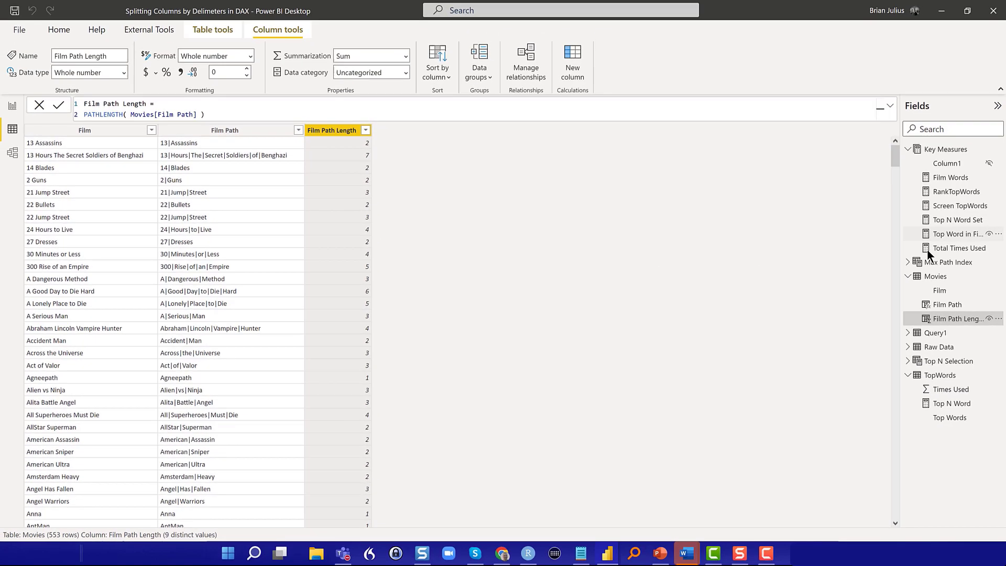
Review the Max Path Index table's GENERATESERIES(1, MaxPath, 1) formula, stepping through its MAX and REMOVEFILTERS lines
click(929, 260)
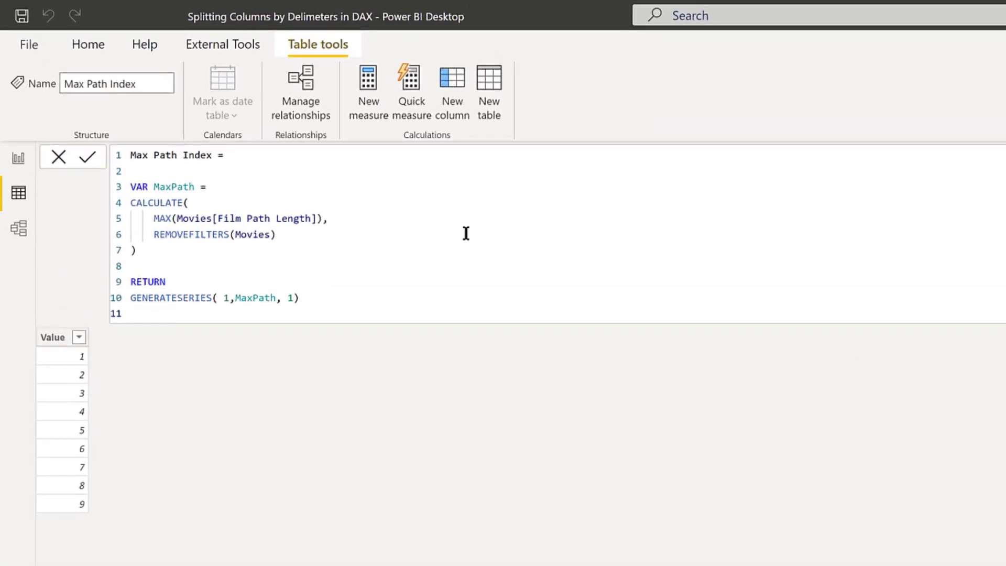
click(370, 213)
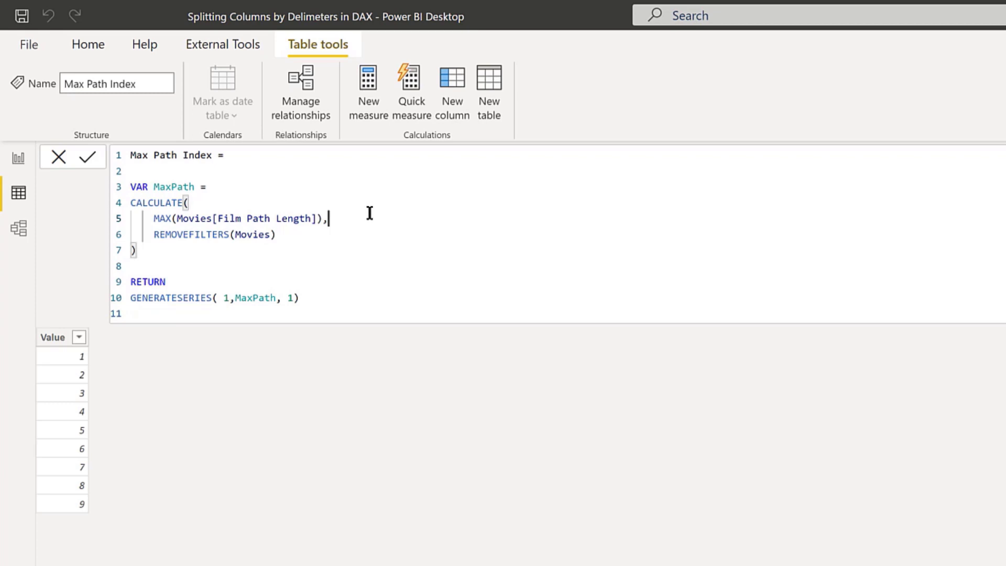
click(327, 231)
click(345, 217)
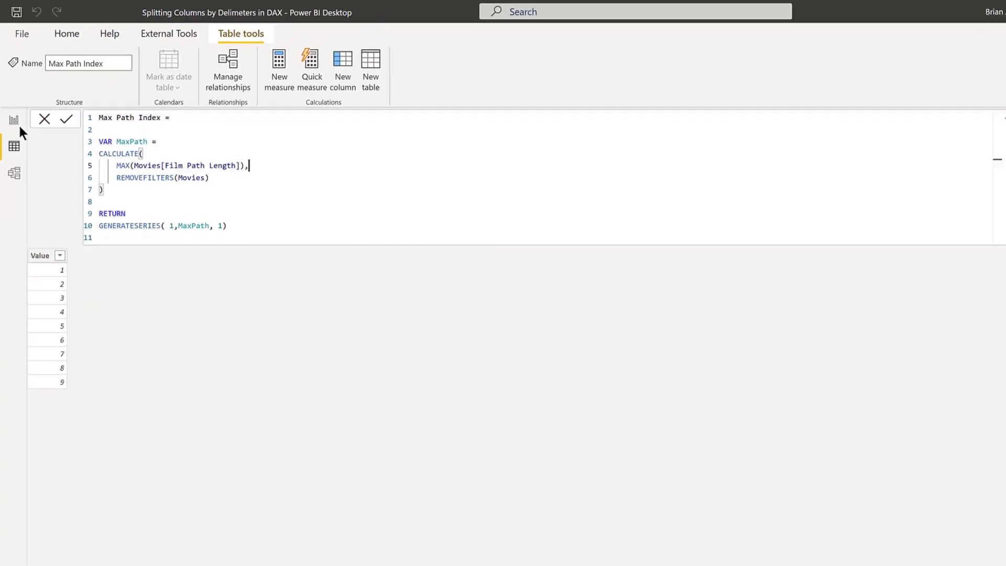
Return to report Page 1 and open the Top Word in Film Path measure formula
click(17, 109)
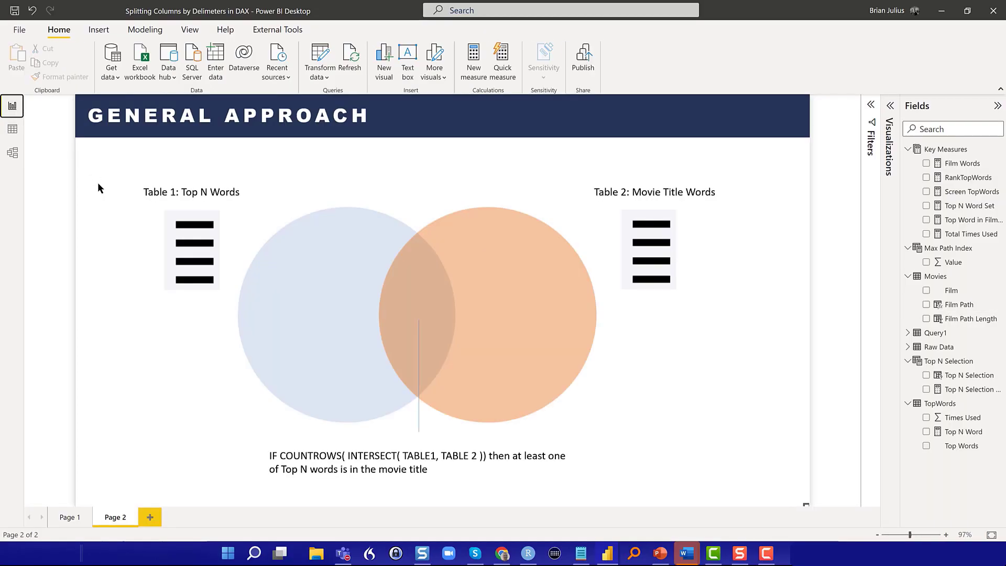
click(62, 518)
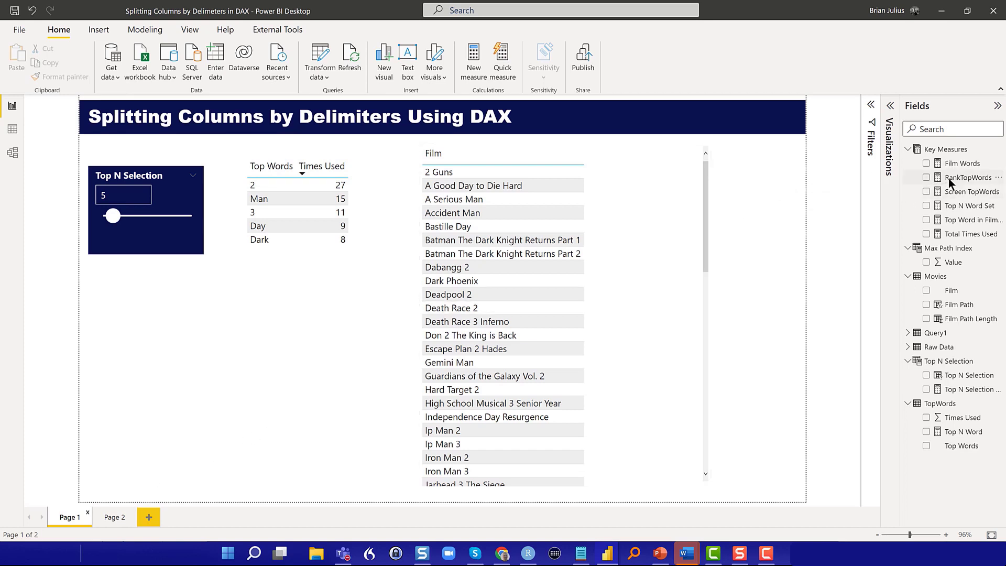
click(963, 219)
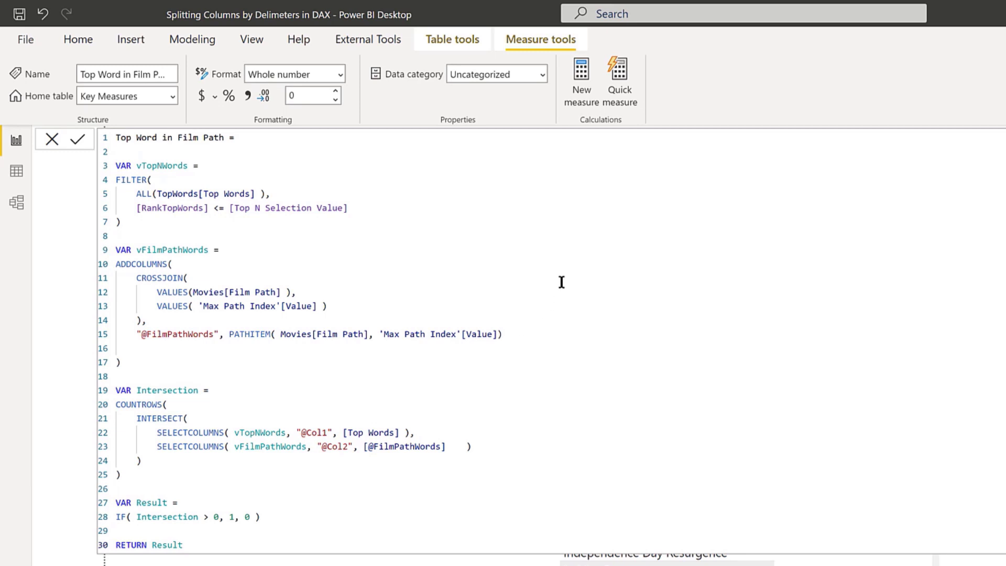
Walk through the measure's variables, select the vFilmPathWords ADDCOLUMNS code, and launch Tabular Editor 3
click(468, 254)
click(286, 171)
click(260, 516)
click(212, 531)
drag(114, 263, 241, 373)
key(ctrl+c)
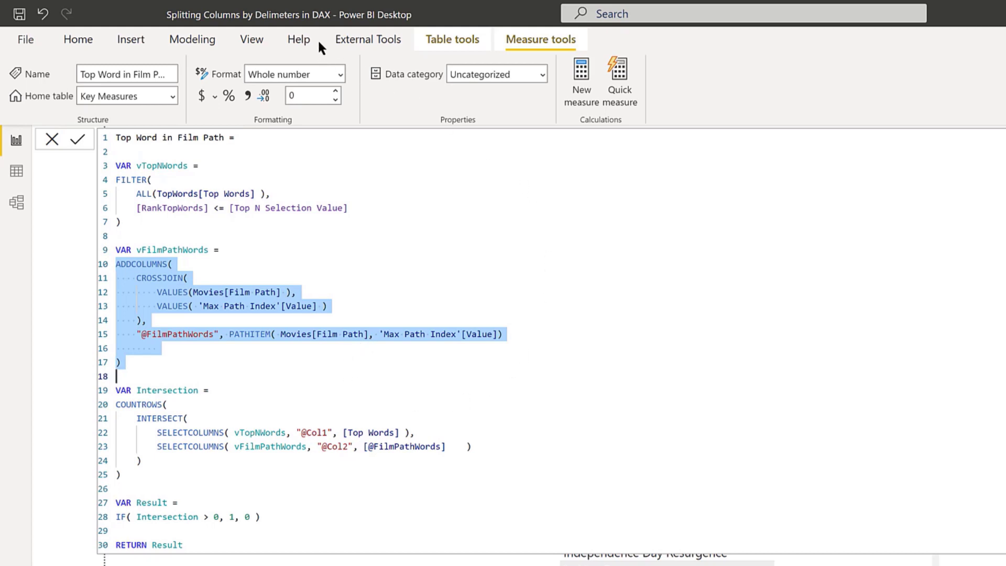
click(346, 38)
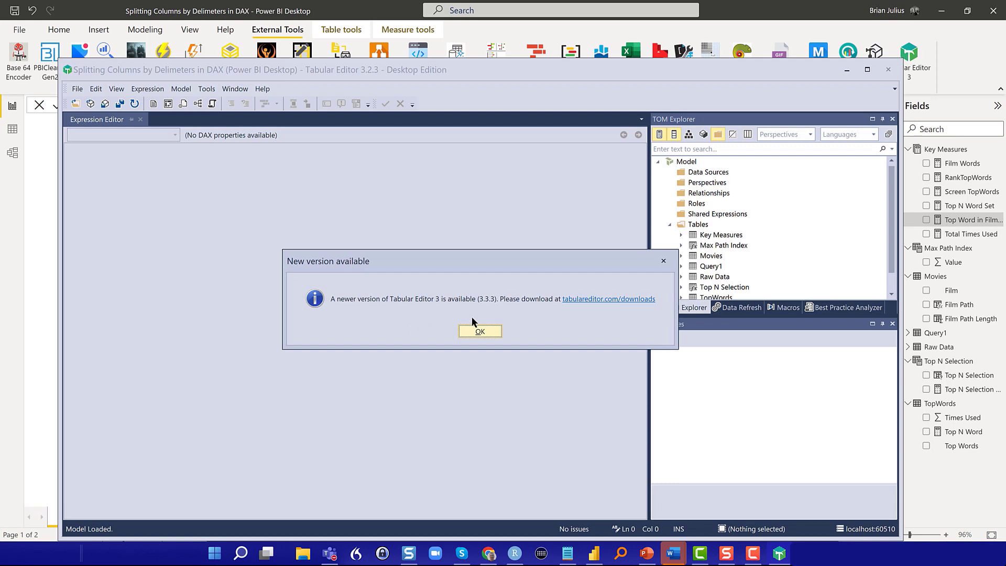
Run a new DAX query: EVALUATE followed by the pasted ADDCOLUMNS/CROSSJOIN PATHITEM expression
click(480, 332)
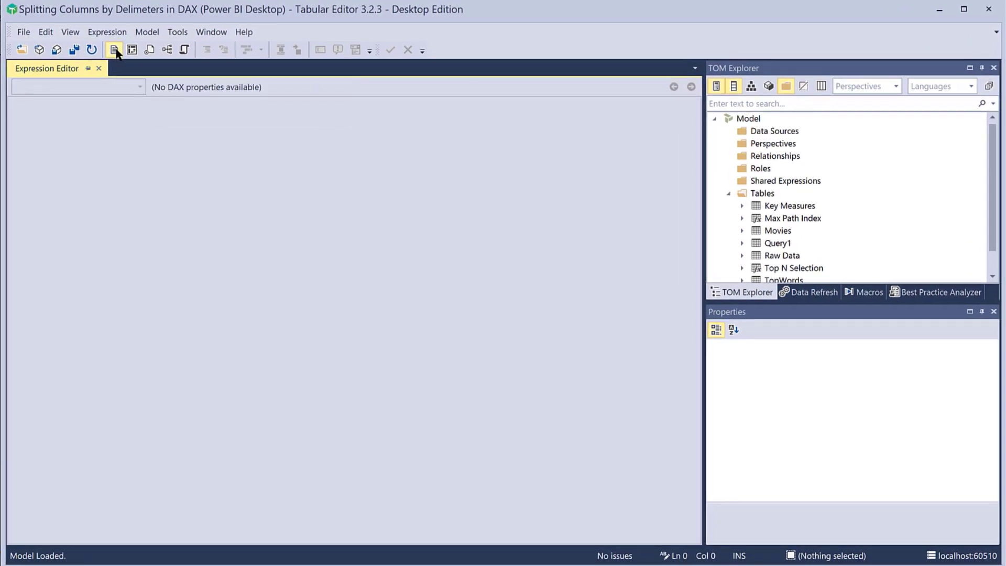
click(115, 50)
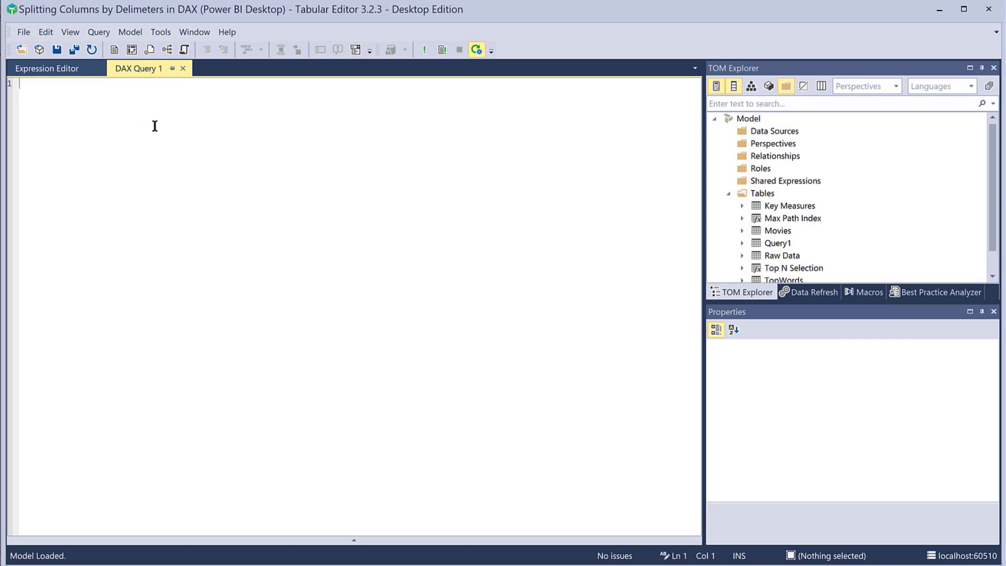
text(EVALUATE)
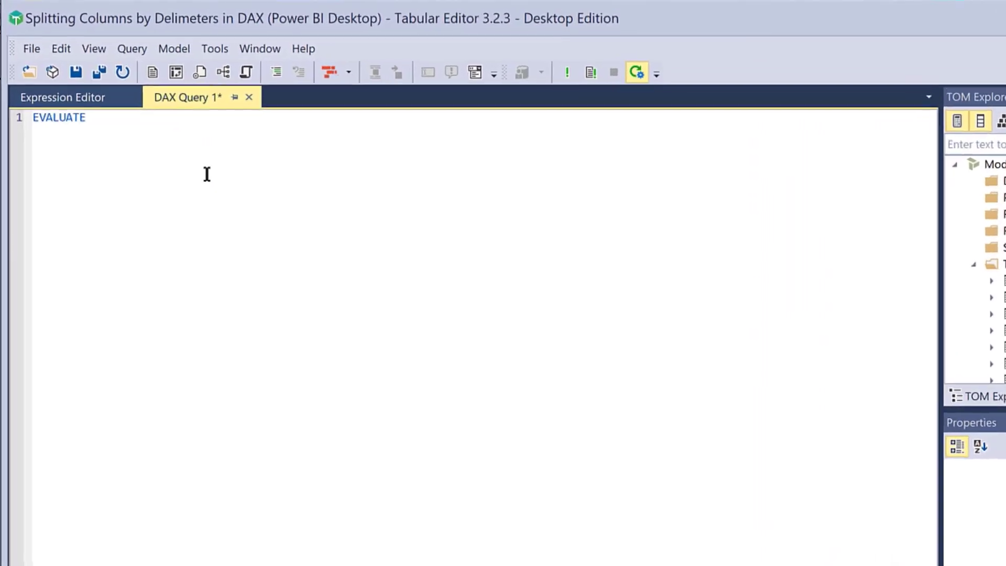
key(Return)
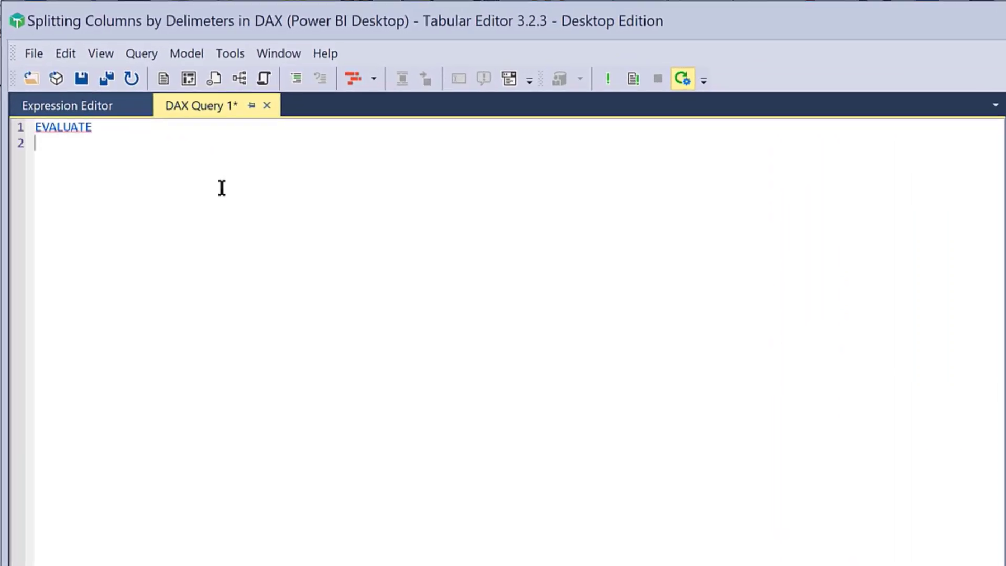
key(ctrl+v)
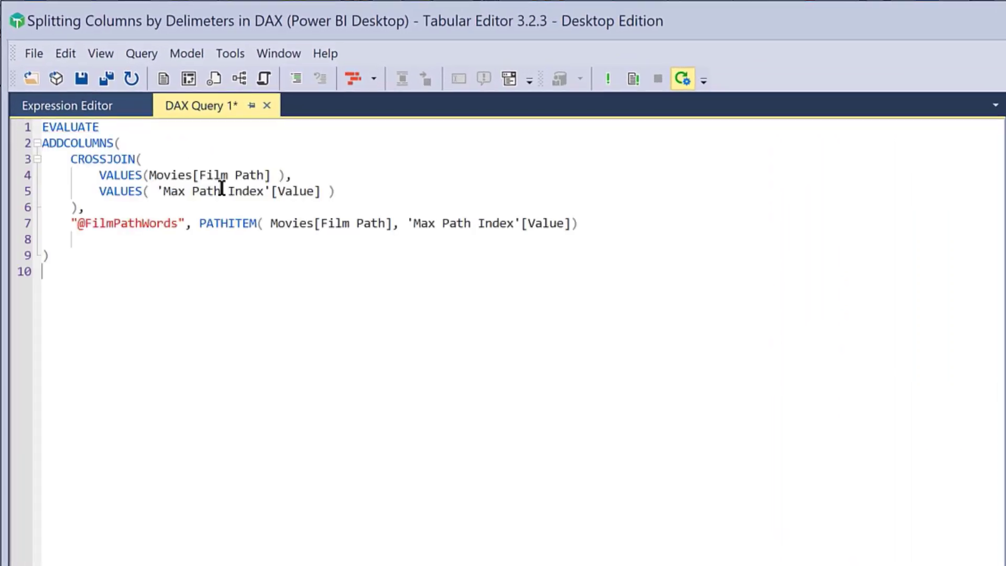
key(F5)
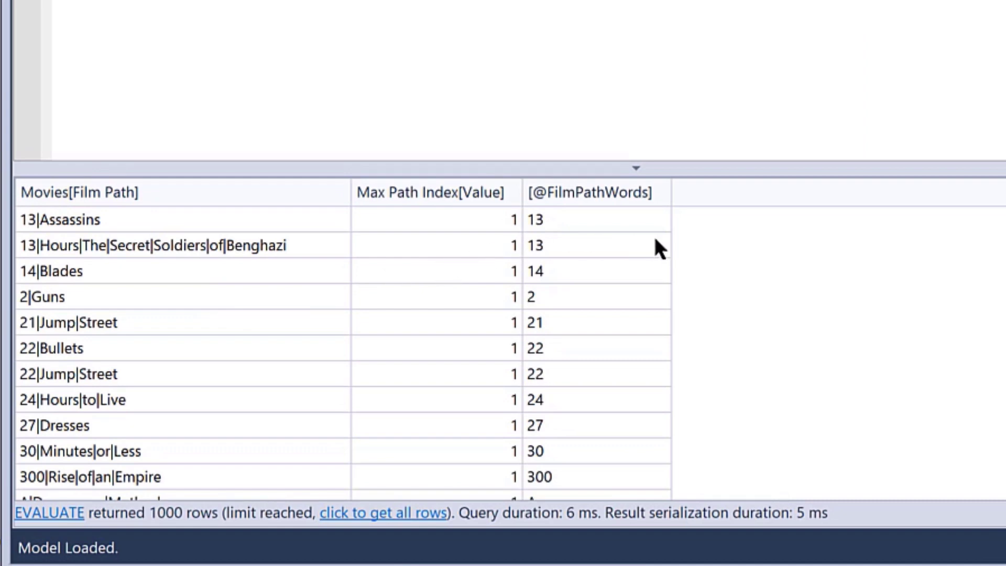
scroll(653, 221, down, 12)
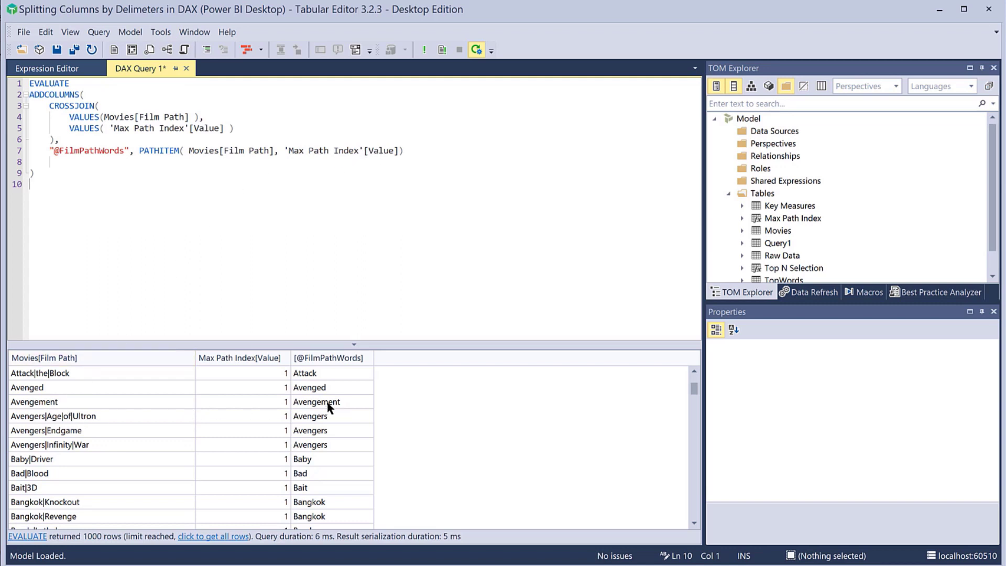
scroll(329, 407, down, 2)
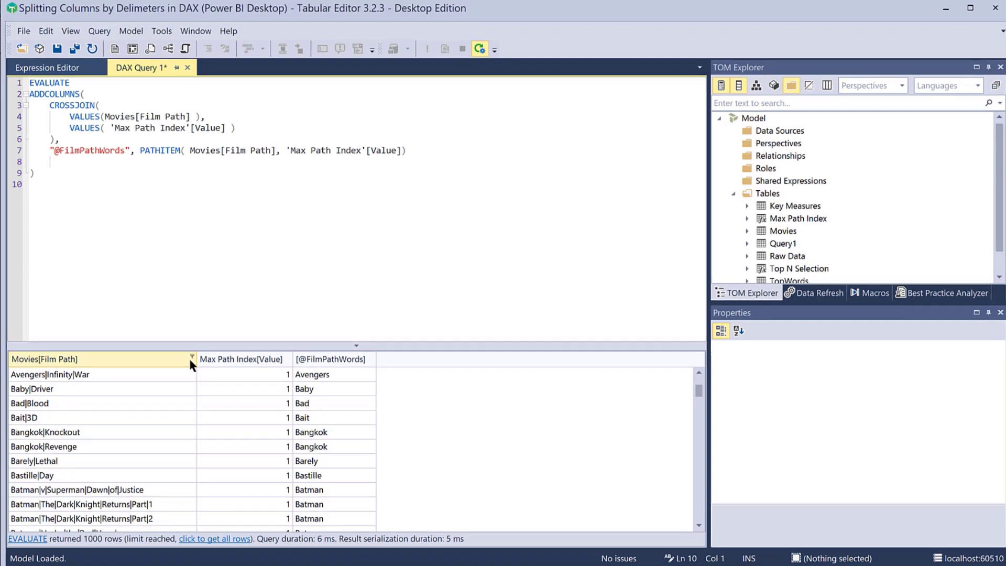
Browse the Film Path filter values, then load all 4977 result rows instead of 1000
click(191, 355)
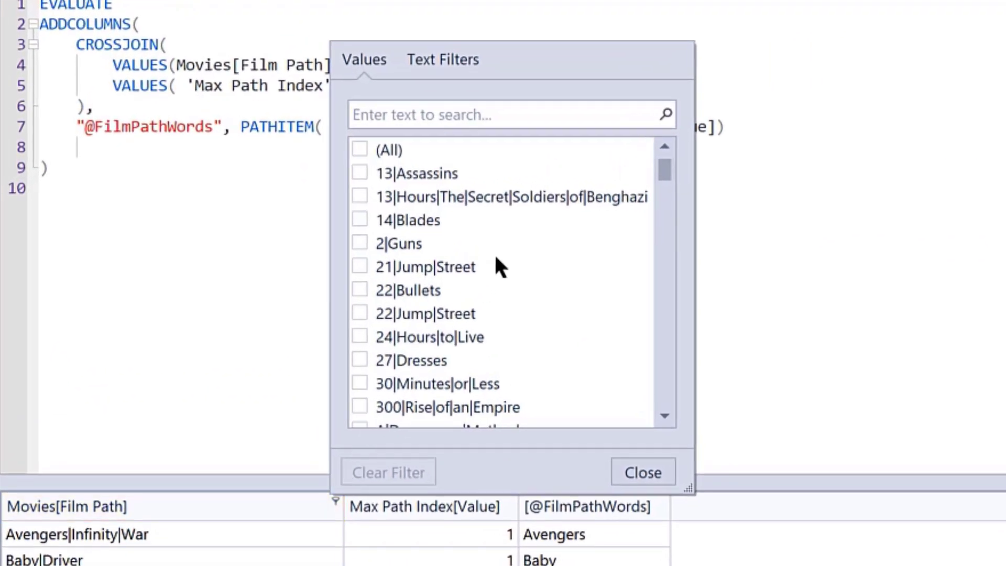
scroll(496, 262, down, 10)
scroll(495, 259, down, 15)
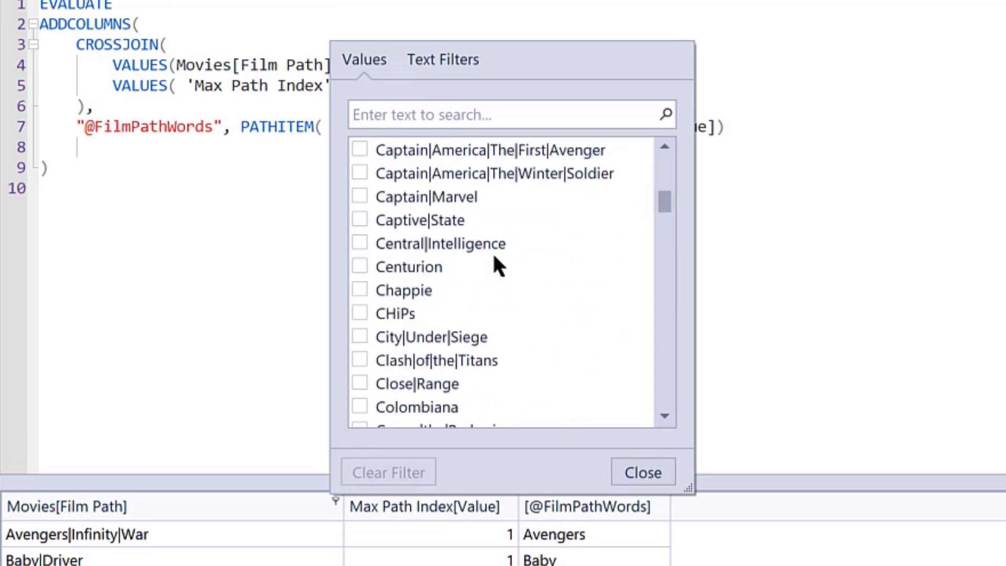
scroll(497, 264, up, 3)
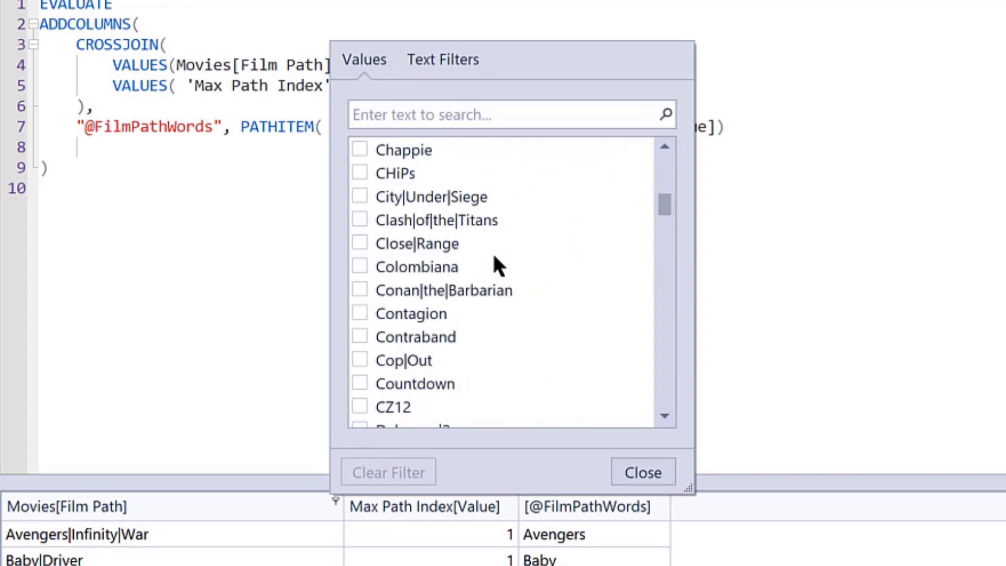
scroll(496, 265, up, 2)
scroll(497, 264, up, 1)
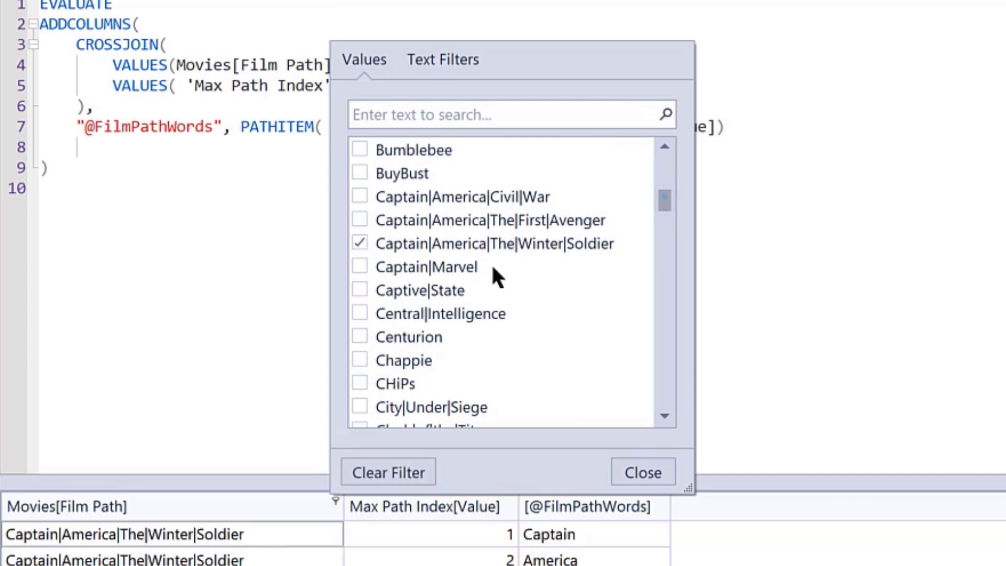
click(617, 471)
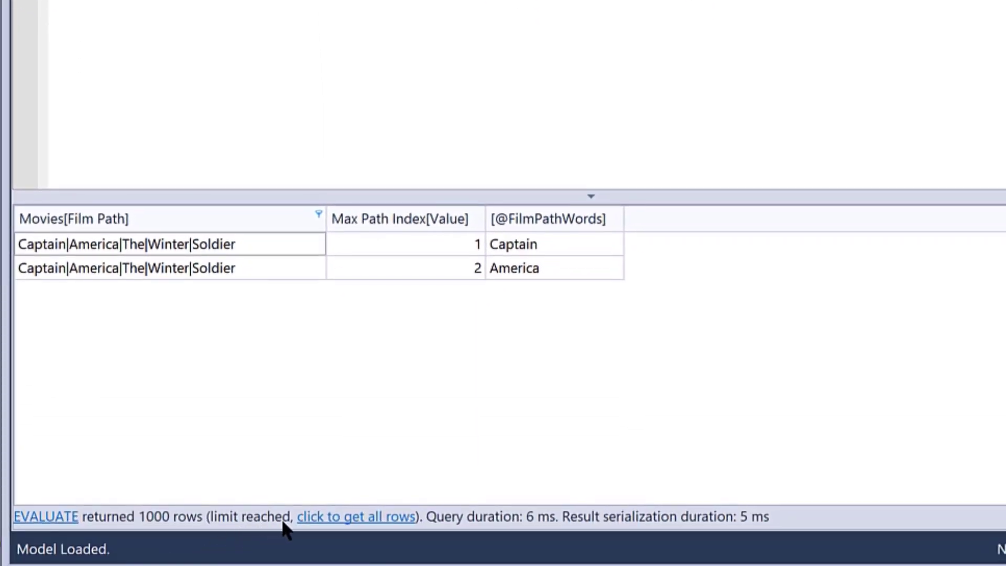
click(310, 512)
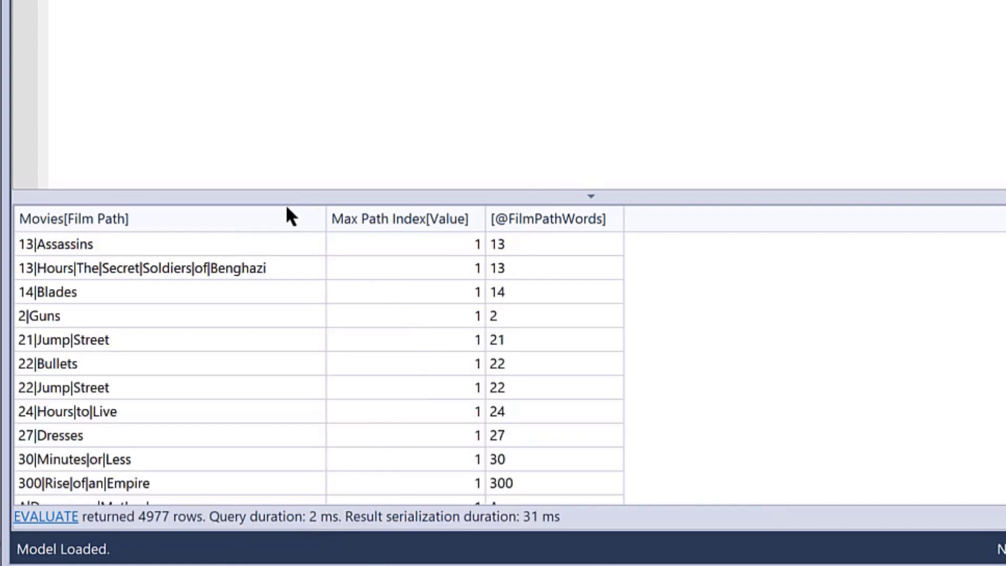
Filter Film Path to Captain|America|The|Winter|Soldier by searching 'captain'
click(318, 215)
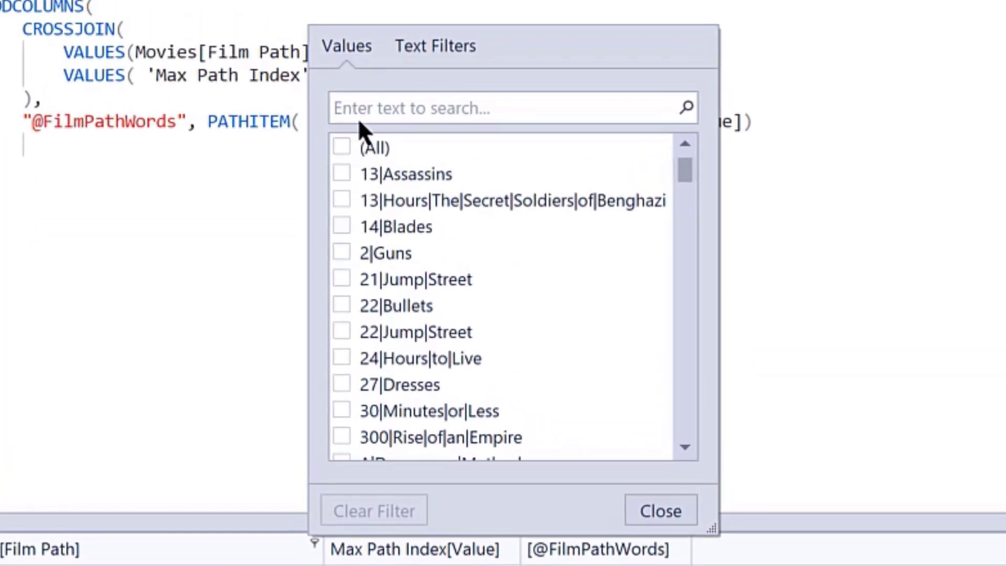
click(352, 108)
text(captain)
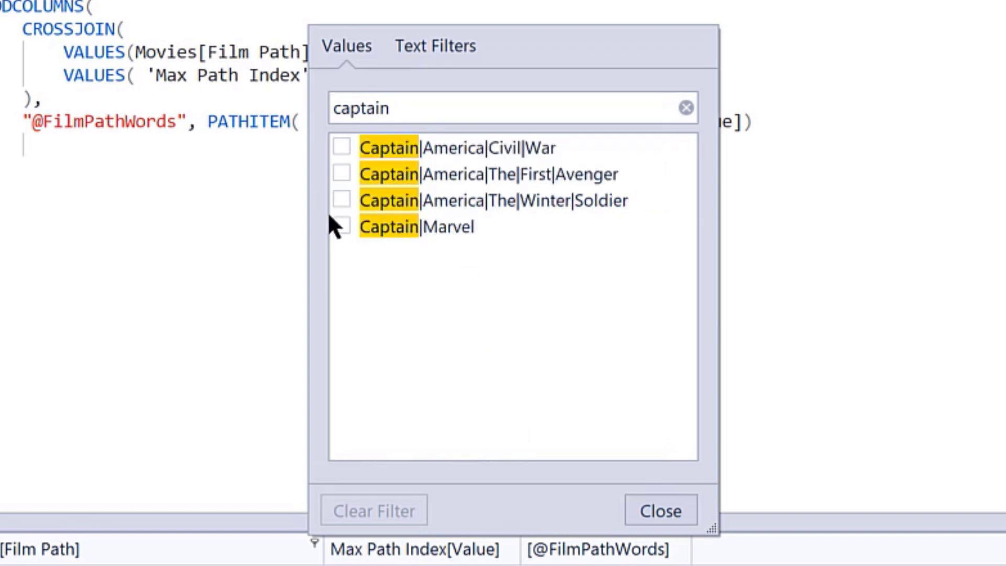
click(342, 200)
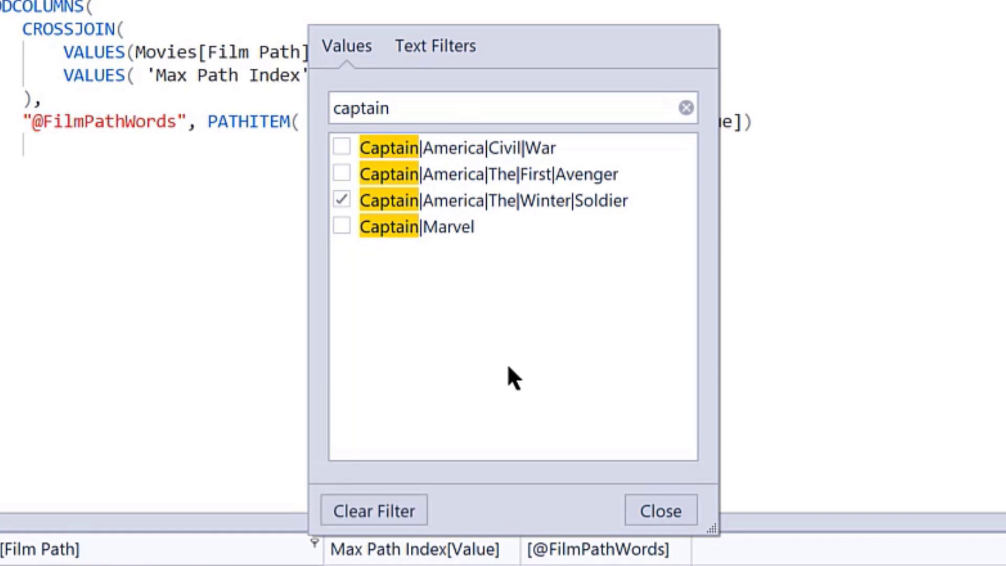
click(665, 499)
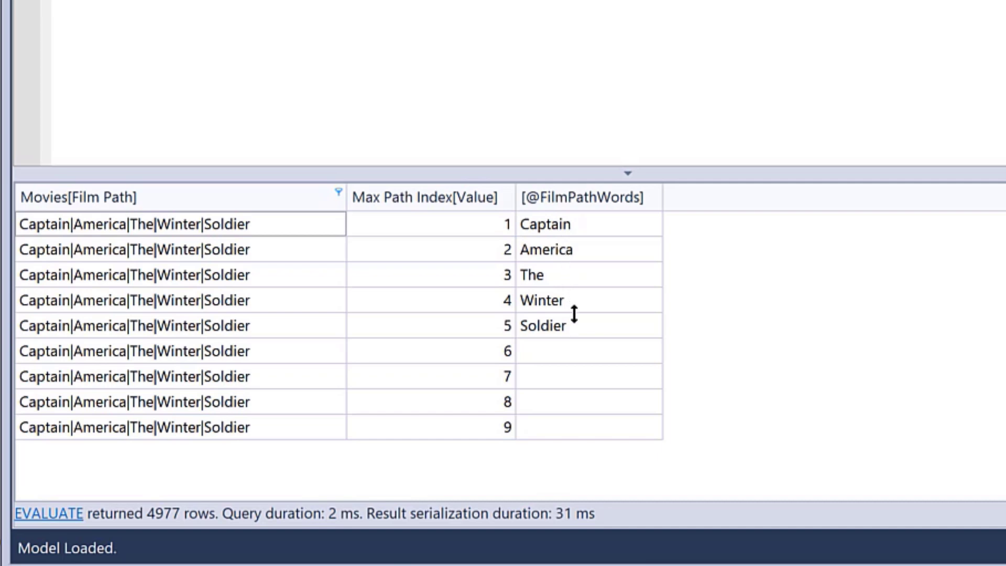
drag(577, 344, 589, 420)
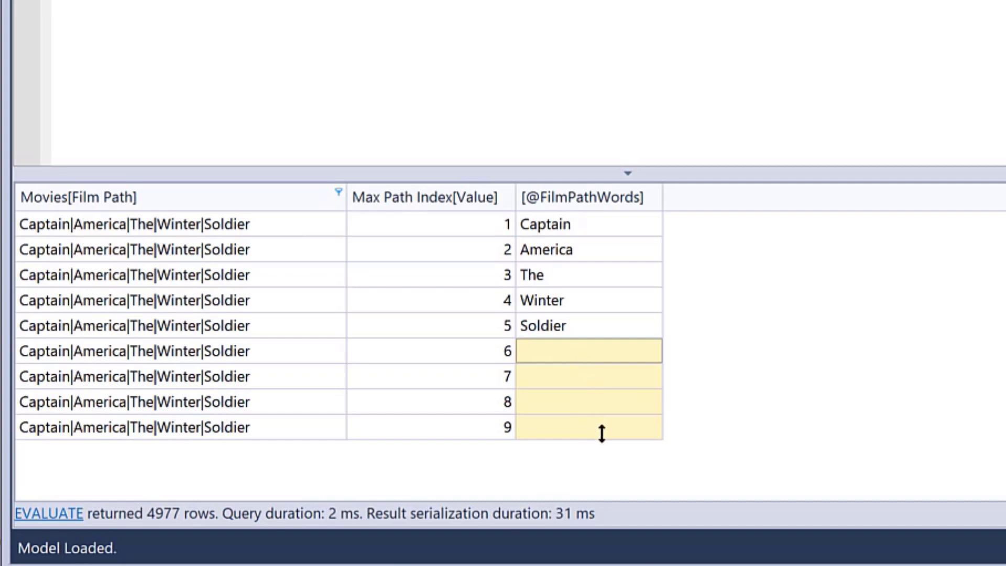
click(570, 206)
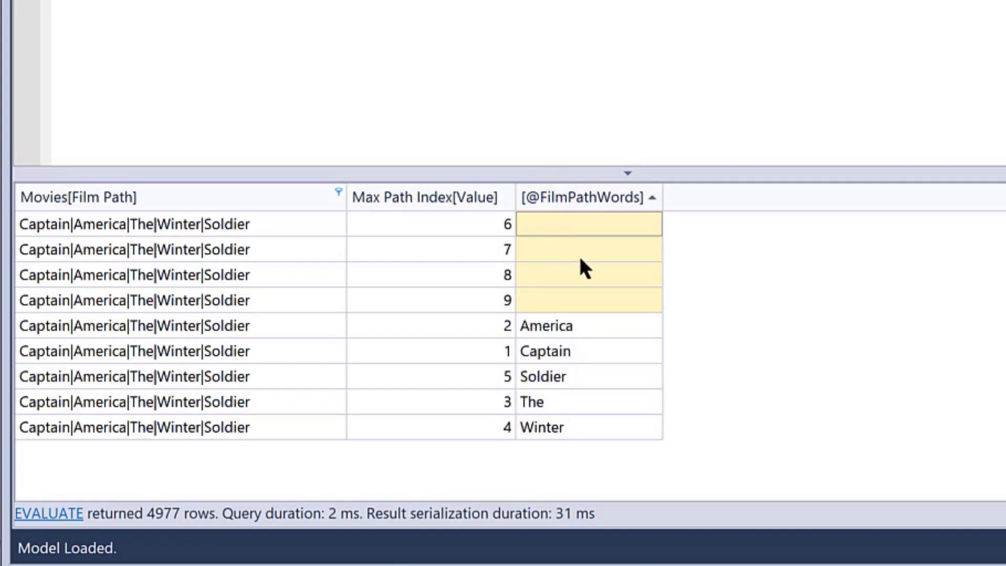
click(592, 193)
click(706, 264)
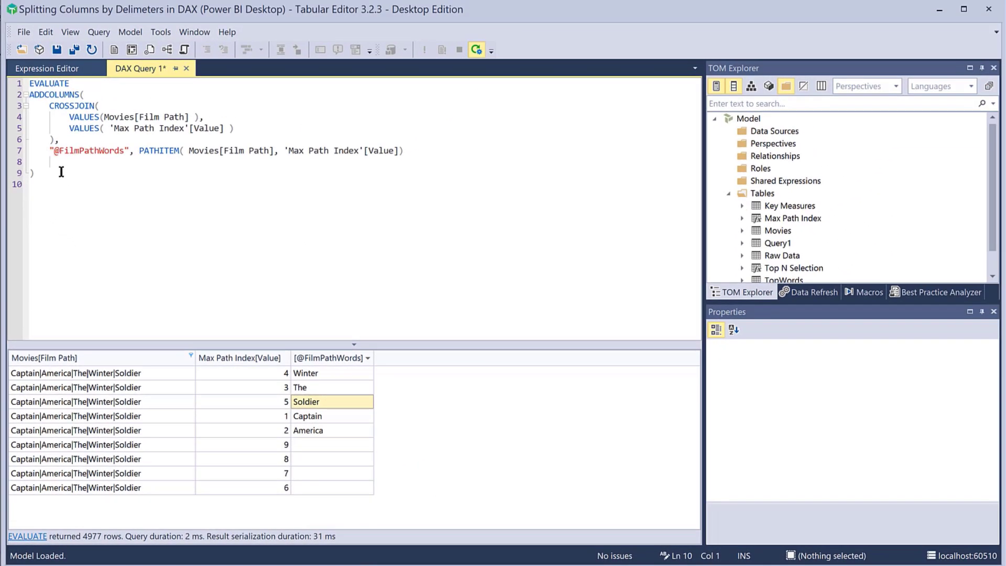
Highlight the PATHITEM expression on line 15 of the Top Word in Film Path measure
click(62, 172)
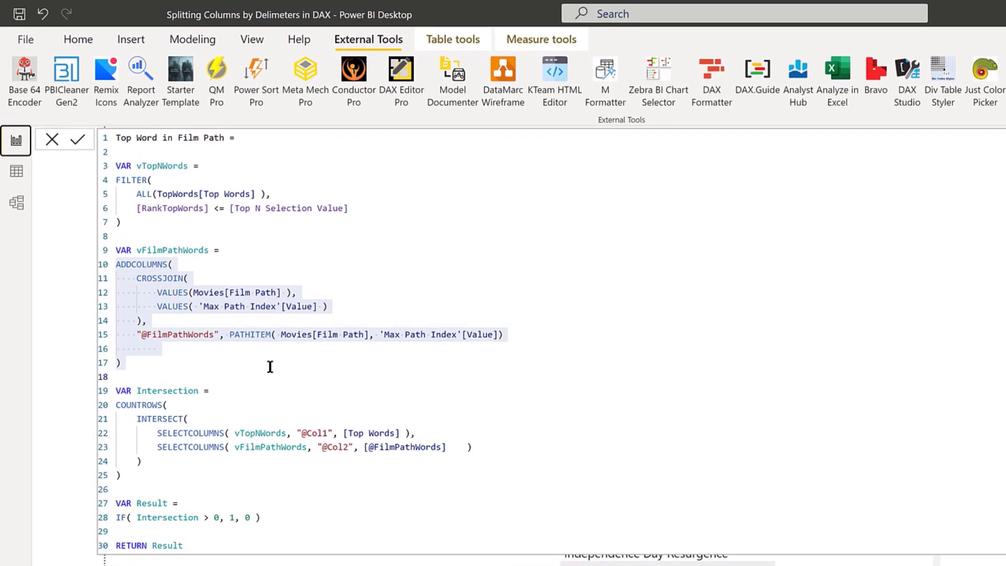
click(201, 273)
drag(240, 334, 243, 346)
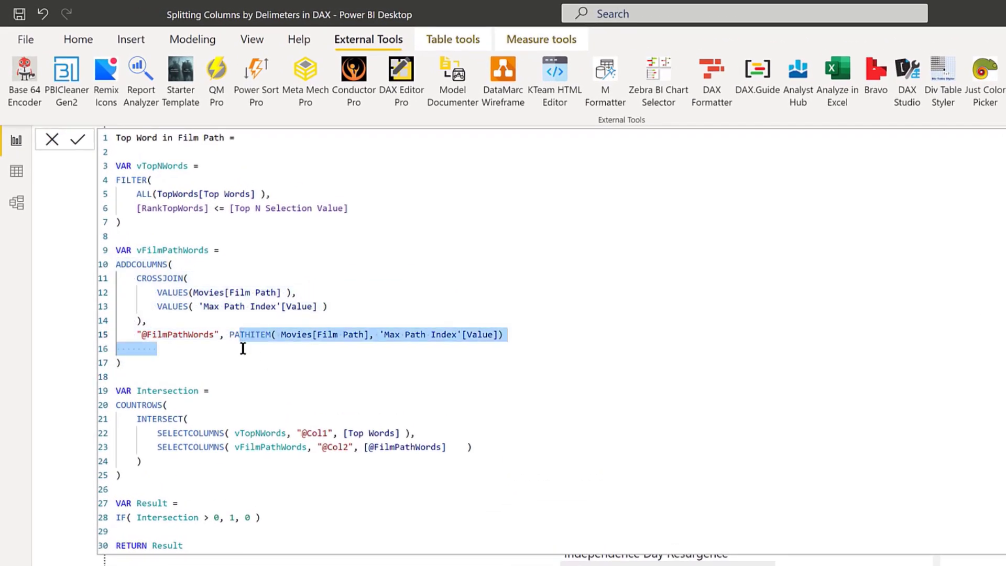
click(243, 349)
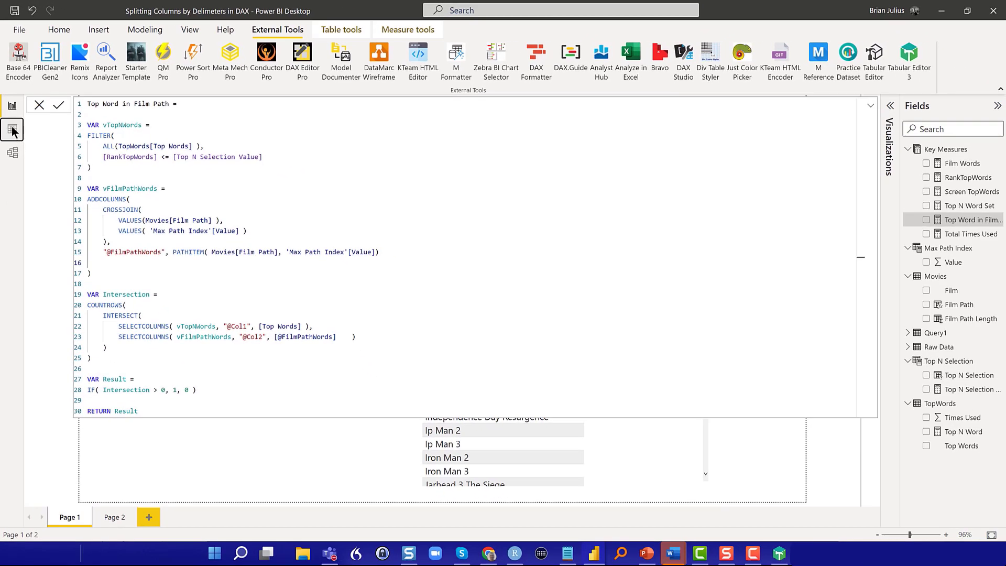
On the report page, check the Film table's Top Word in Film Path filter, set to 1
click(14, 130)
click(8, 108)
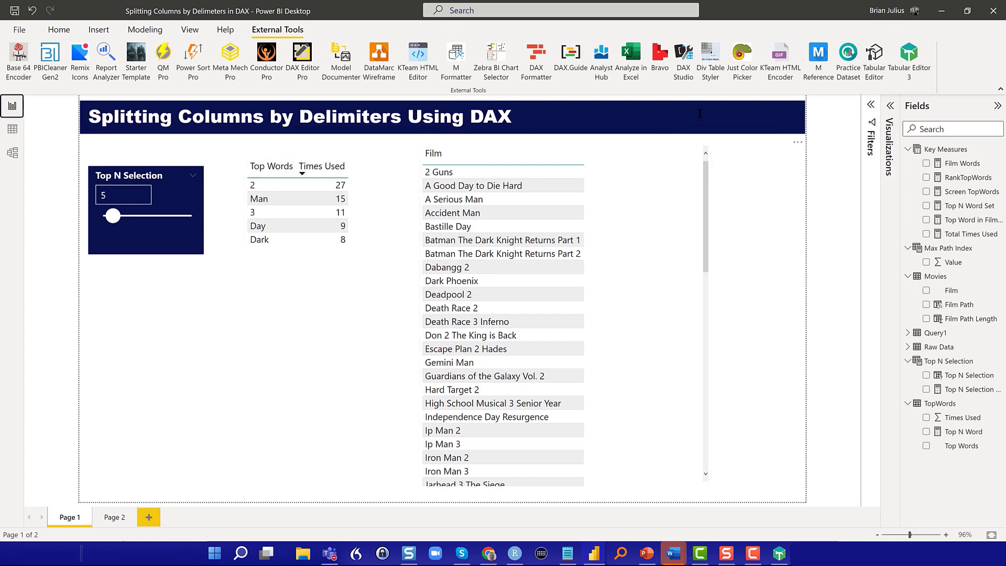
click(875, 106)
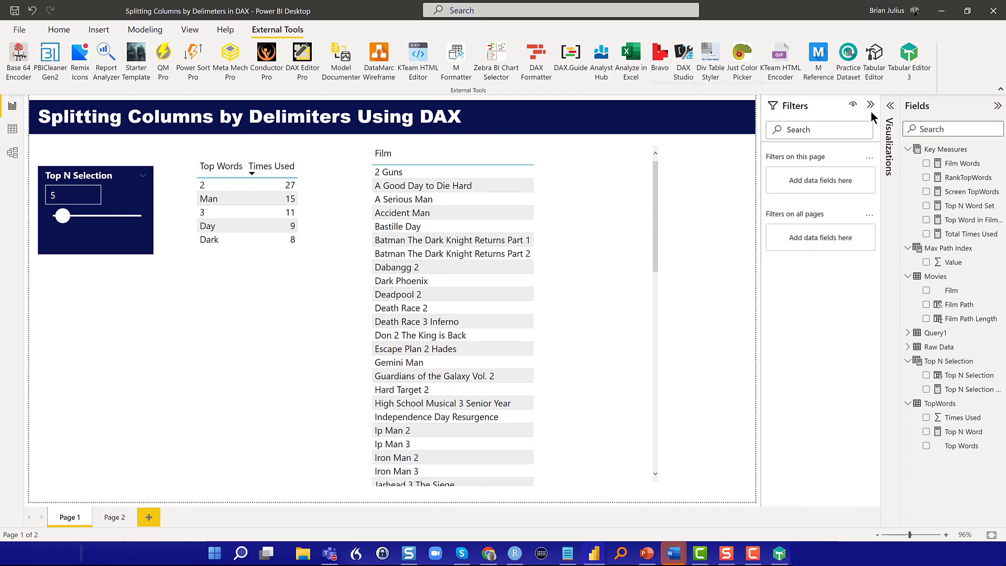
click(568, 225)
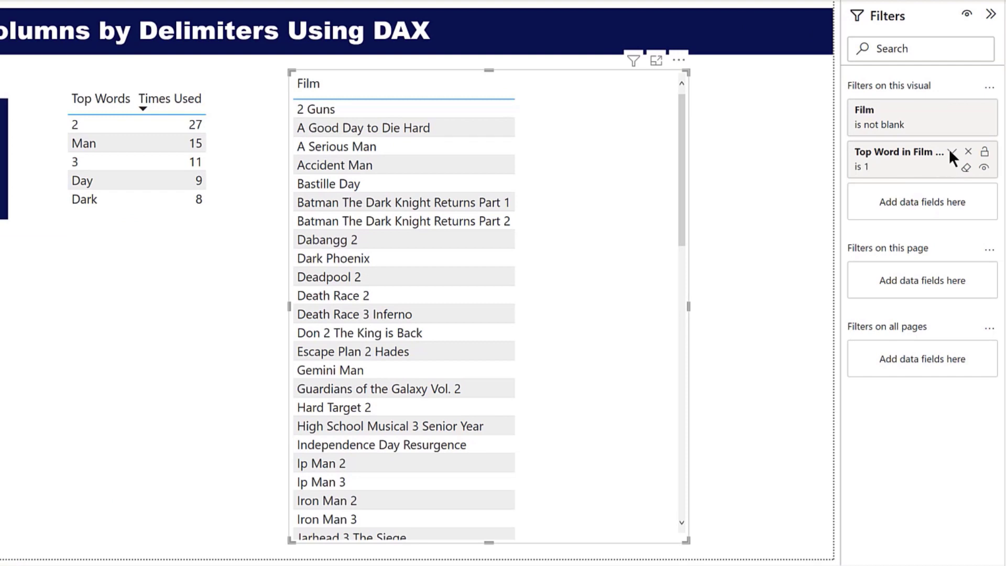
click(950, 151)
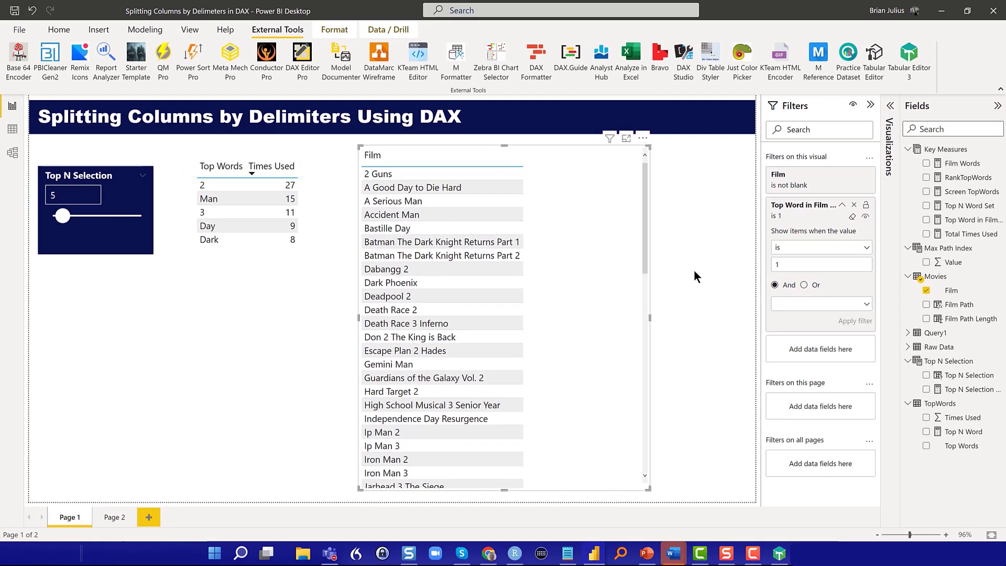
click(736, 242)
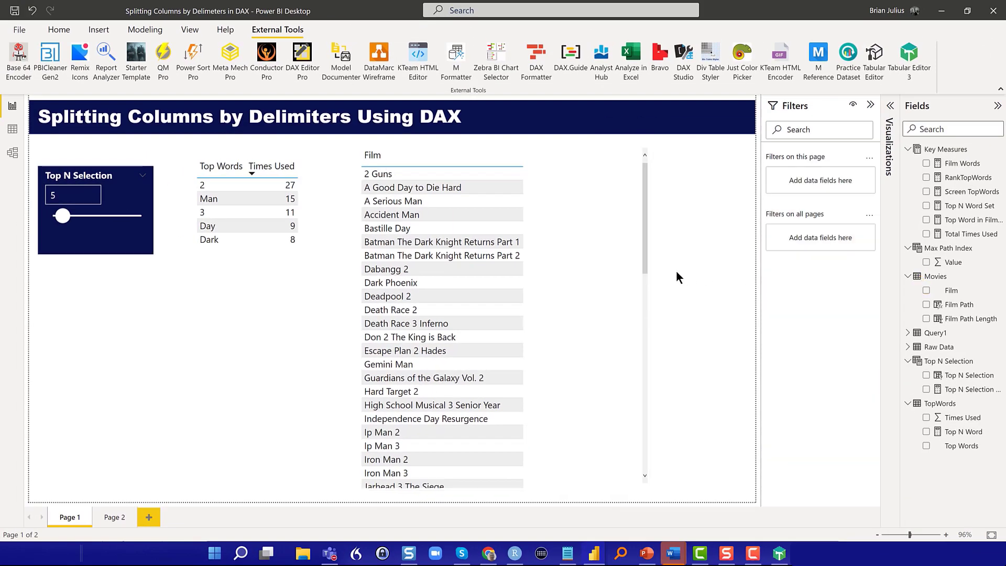